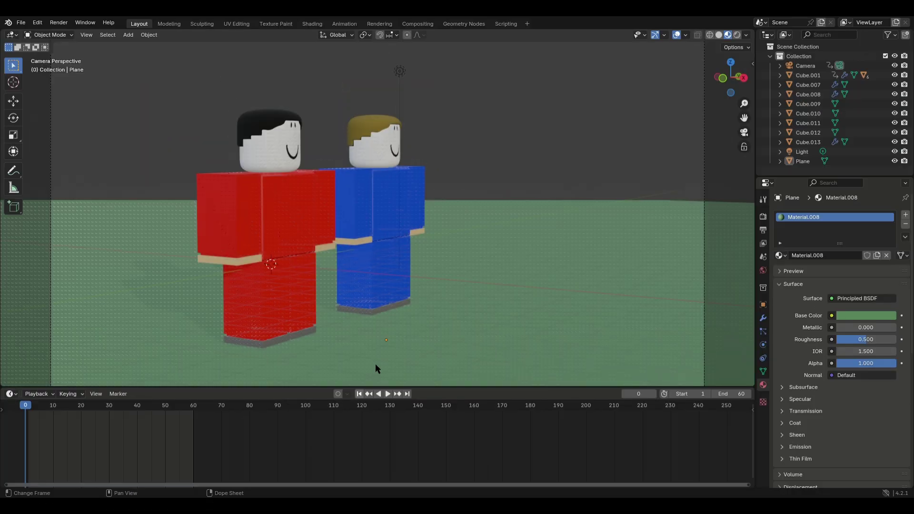
Step: Play the characters' walking animation, orbit around them, and change the viewport to Solid shading
{"action": "left_click", "coordinate": [387, 393]}
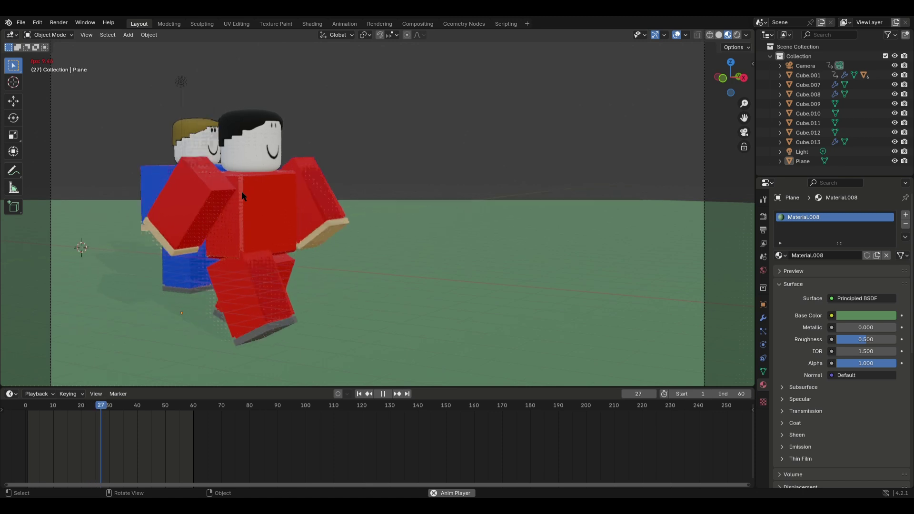
{"action": "middle_click_drag", "start_coordinate": [242, 192], "coordinate": [330, 195]}
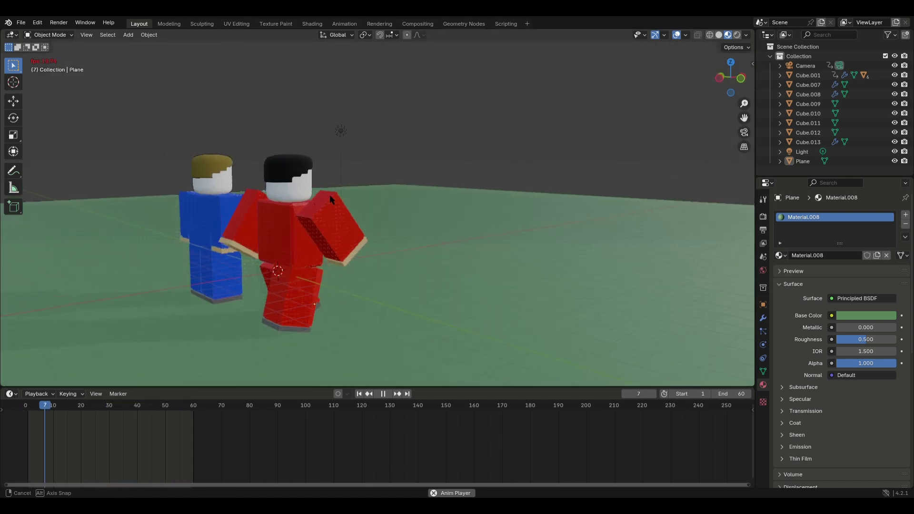
{"action": "scroll", "coordinate": [329, 195], "scroll_direction": "up", "scroll_amount": 5}
{"action": "middle_click_drag", "start_coordinate": [238, 222], "coordinate": [138, 215]}
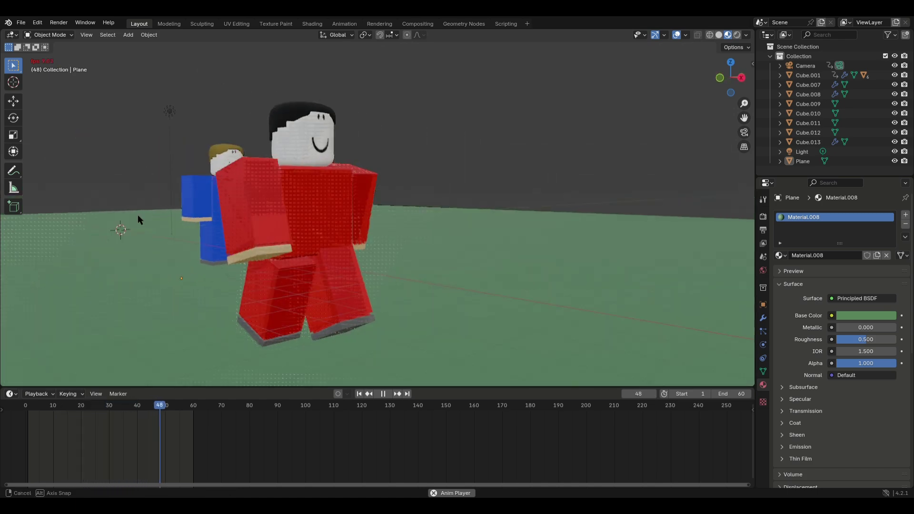
{"action": "scroll", "coordinate": [264, 194], "scroll_direction": "down", "scroll_amount": 5}
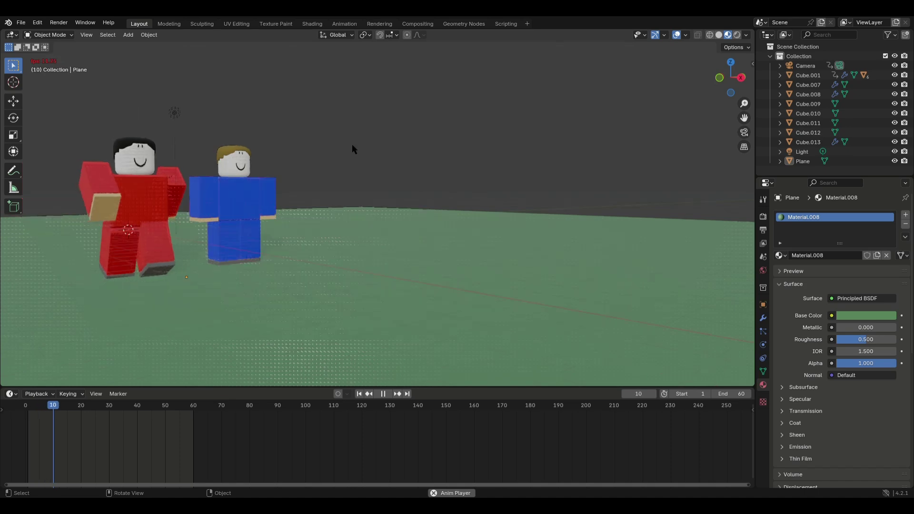
{"action": "left_click", "coordinate": [718, 34]}
{"action": "mouse_move", "coordinate": [563, 104]}
{"action": "middle_mouse_down"}
{"action": "mouse_move", "coordinate": [447, 182]}
{"action": "mouse_move", "coordinate": [738, 192]}
{"action": "middle_mouse_up"}
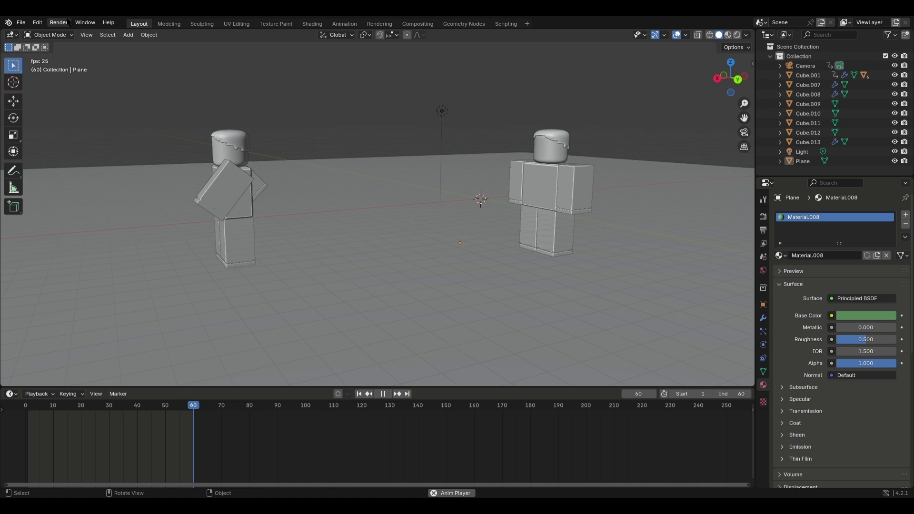
Step: Start a new General file without saving the character scene
{"action": "left_click", "coordinate": [24, 23]}
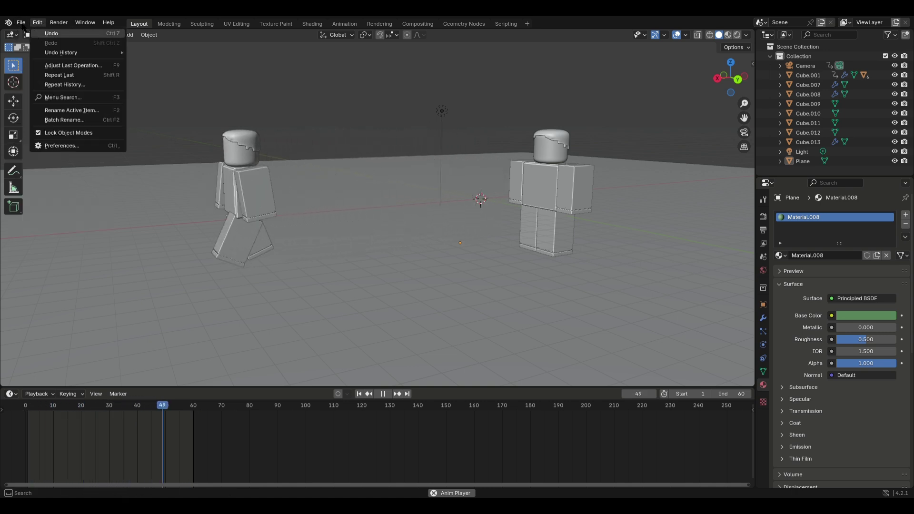
{"action": "mouse_move", "coordinate": [21, 34]}
{"action": "left_click", "coordinate": [137, 33]}
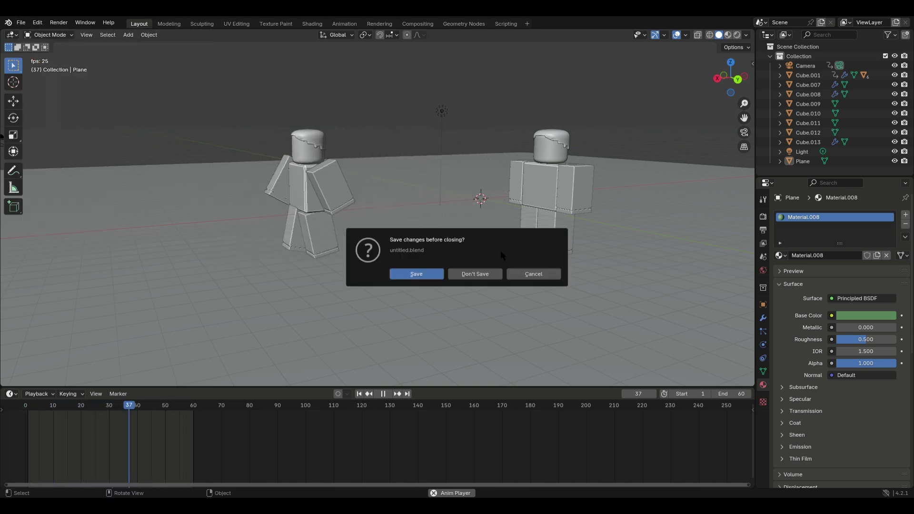
{"action": "left_click", "coordinate": [462, 274]}
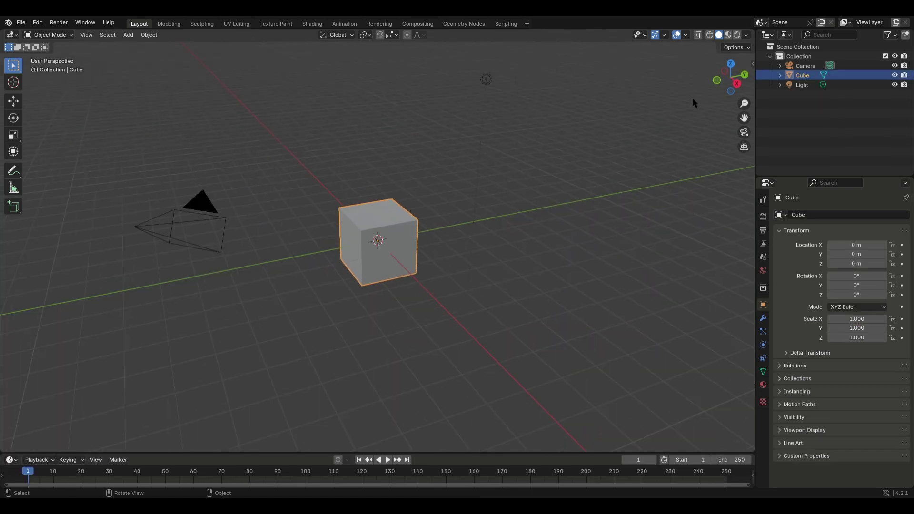
Step: Enable cavity in the solid viewport shading and orbit around the default cube
{"action": "left_click", "coordinate": [745, 35]}
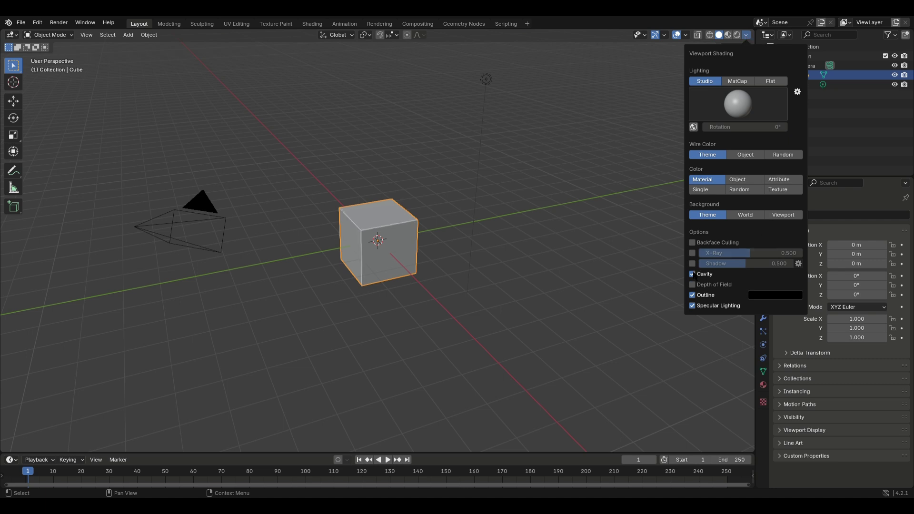
{"action": "scroll", "coordinate": [422, 257], "scroll_direction": "up", "scroll_amount": 10}
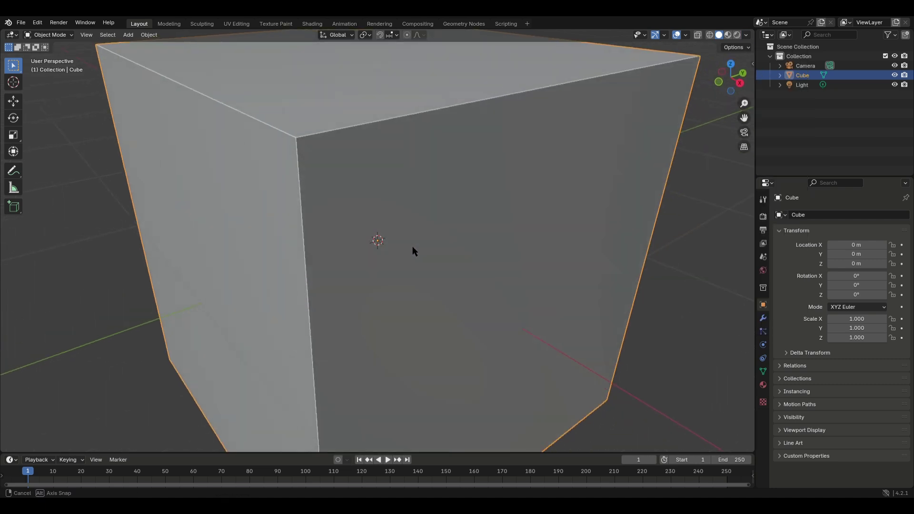
{"action": "middle_click_drag", "start_coordinate": [412, 246], "coordinate": [409, 254]}
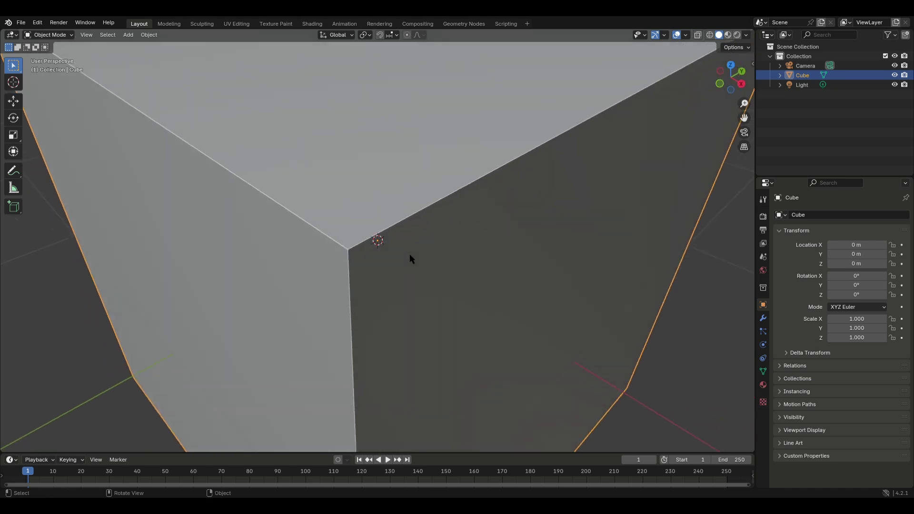
{"action": "scroll", "coordinate": [409, 256], "scroll_direction": "down", "scroll_amount": 5}
{"action": "scroll", "coordinate": [369, 242], "scroll_direction": "down", "scroll_amount": 5}
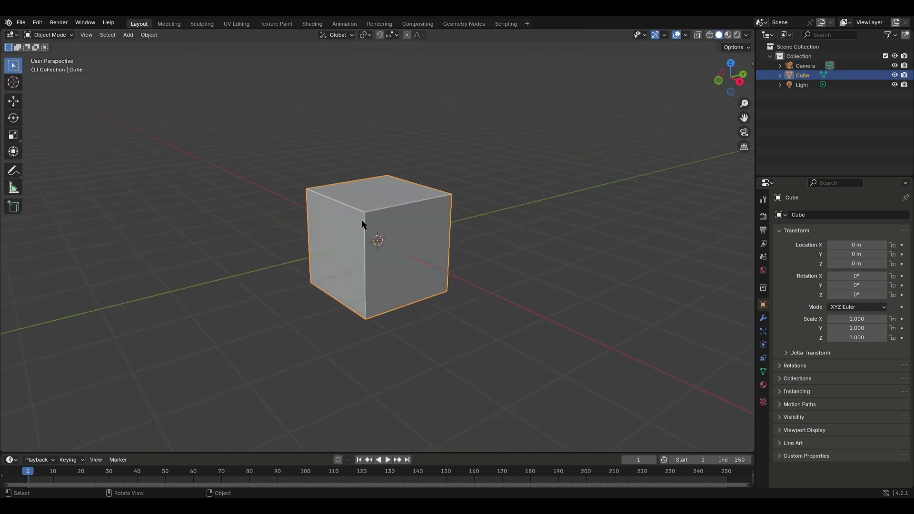
{"action": "middle_click_drag", "start_coordinate": [341, 210], "coordinate": [424, 206]}
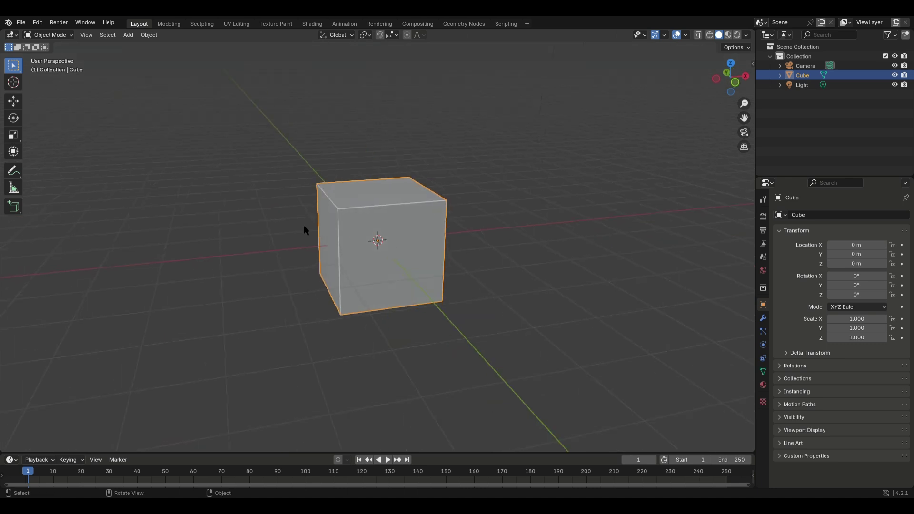
Step: Add a Subdivision Surface modifier to the cube with Levels Viewport 3
{"action": "left_click", "coordinate": [763, 318]}
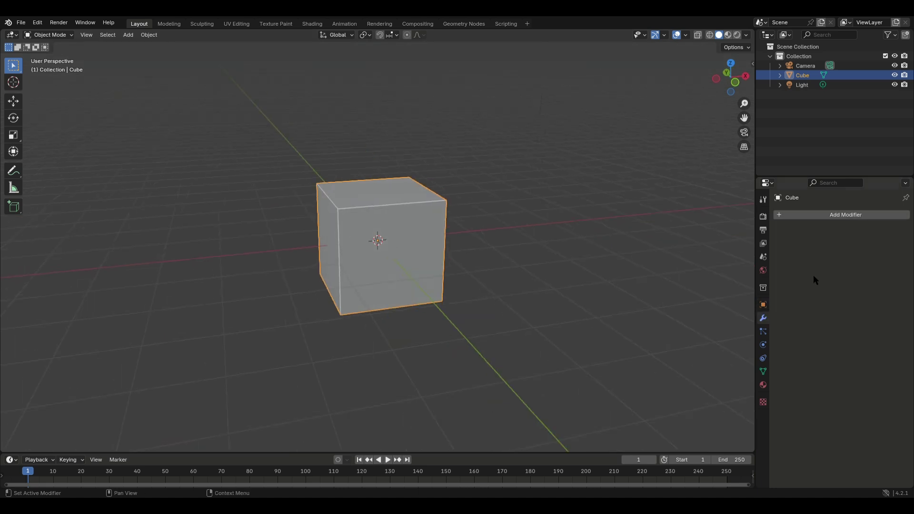
{"action": "left_click", "coordinate": [815, 215]}
{"action": "left_click", "coordinate": [814, 214]}
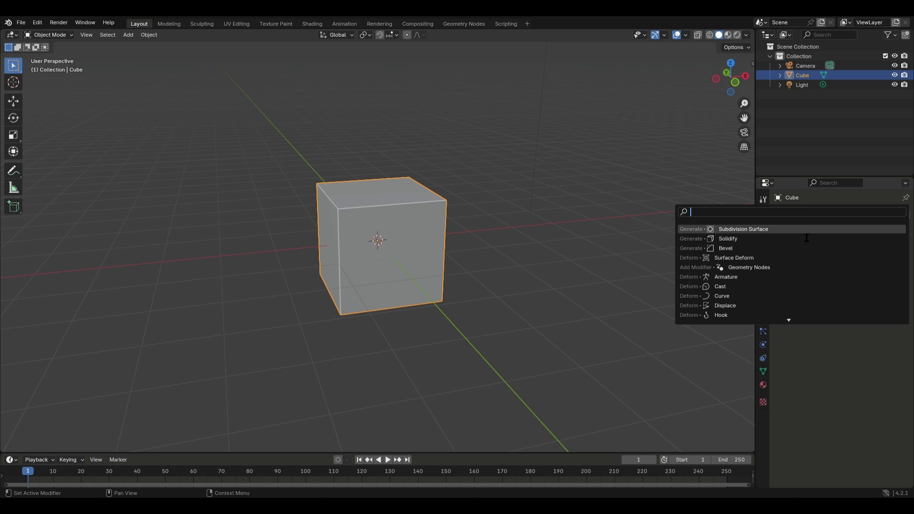
{"action": "left_click", "coordinate": [767, 231]}
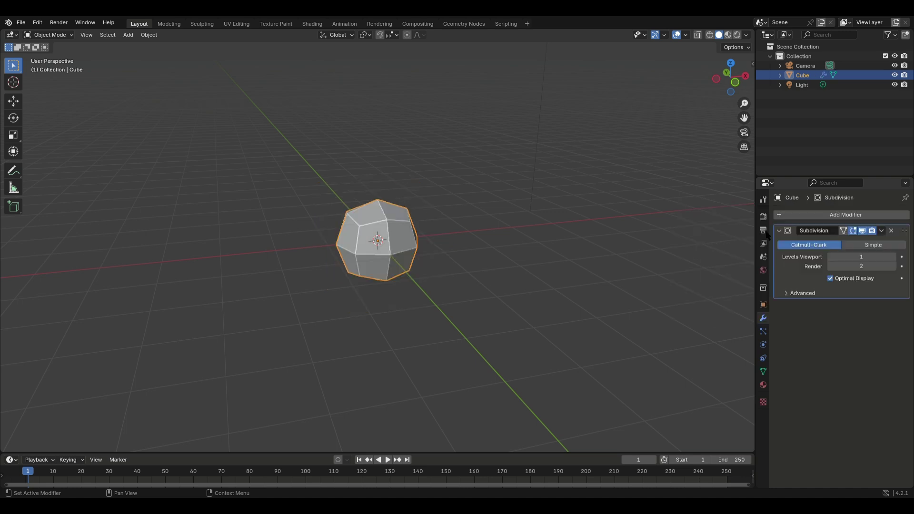
{"action": "left_click", "coordinate": [892, 257]}
{"action": "left_click", "coordinate": [893, 256]}
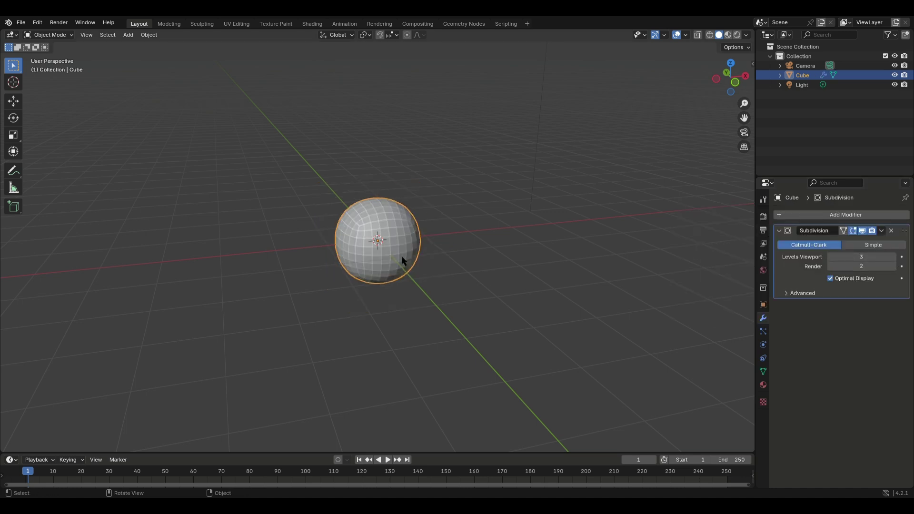
{"action": "middle_click_drag", "start_coordinate": [401, 260], "coordinate": [407, 292]}
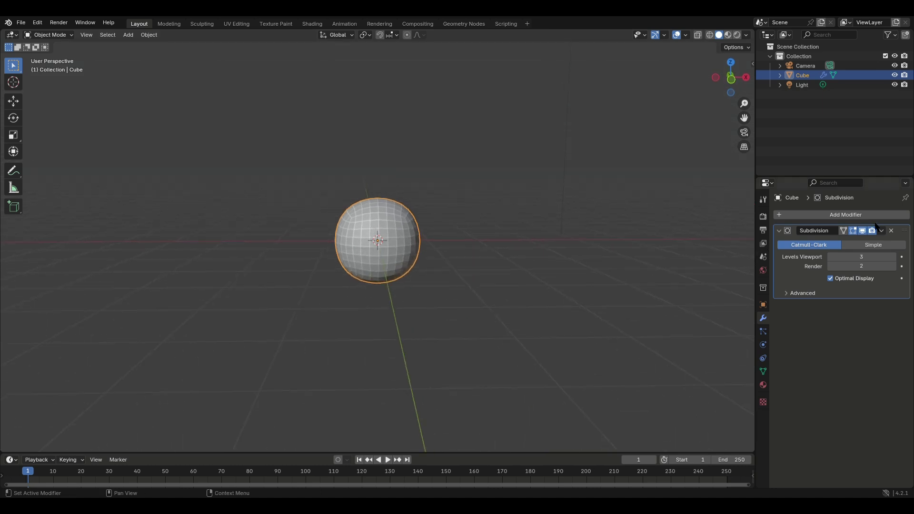
Step: Add two centred horizontal loop cuts and stretch them apart along Z in Edit Mode
{"action": "key", "text": "Tab"}
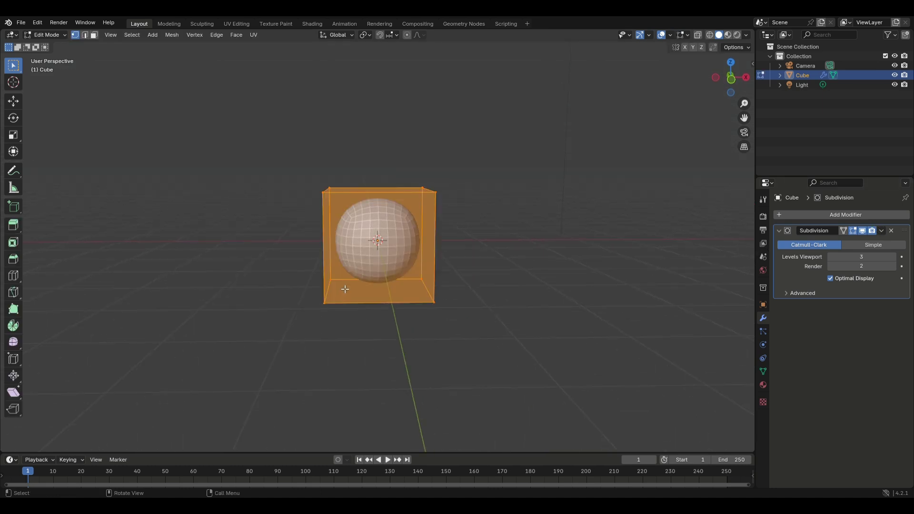
{"action": "key", "text": "ctrl+r"}
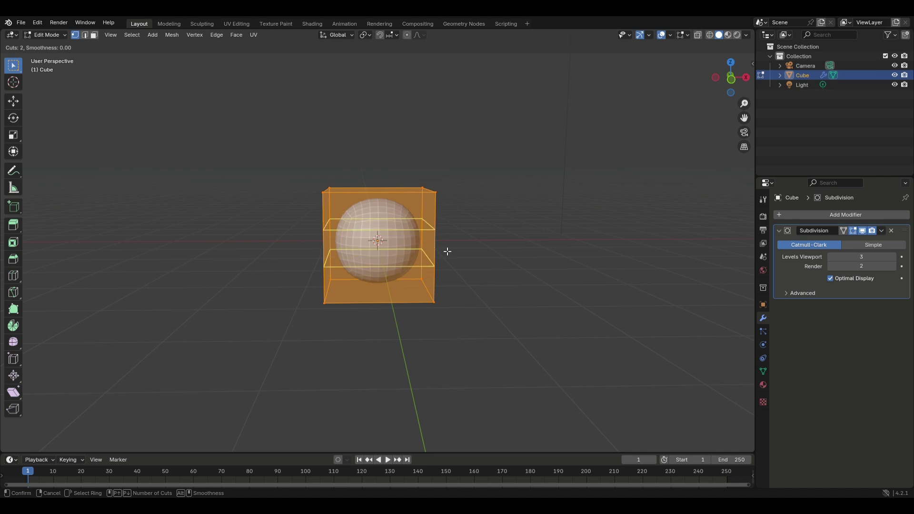
{"action": "left_click", "coordinate": [447, 251]}
{"action": "left_click", "coordinate": [447, 263]}
{"action": "key", "text": "s"}
{"action": "key", "text": "z"}
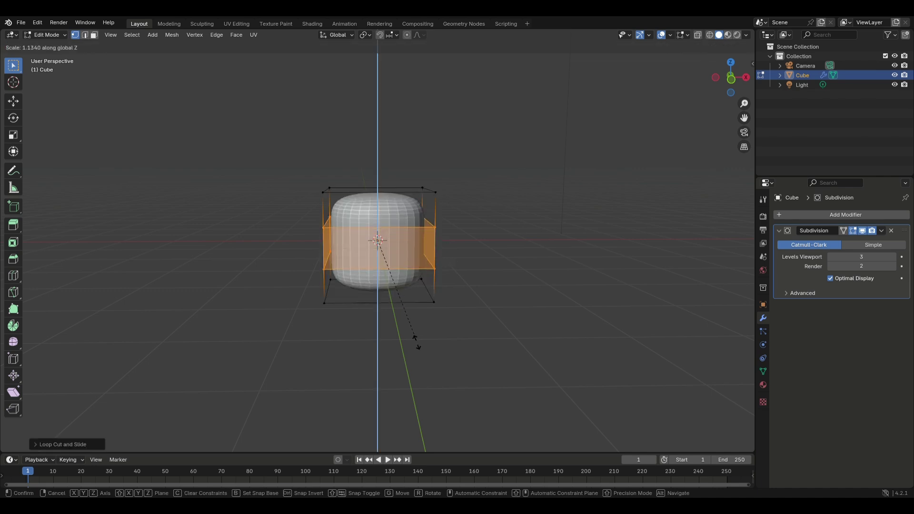
{"action": "left_click", "coordinate": [413, 414]}
{"action": "key", "text": "Tab"}
{"action": "middle_click_drag", "start_coordinate": [441, 395], "coordinate": [344, 304]}
Step: Shade the rounded cube auto smooth and apply its Subdivision modifier to the mesh
{"action": "right_click", "coordinate": [381, 243]}
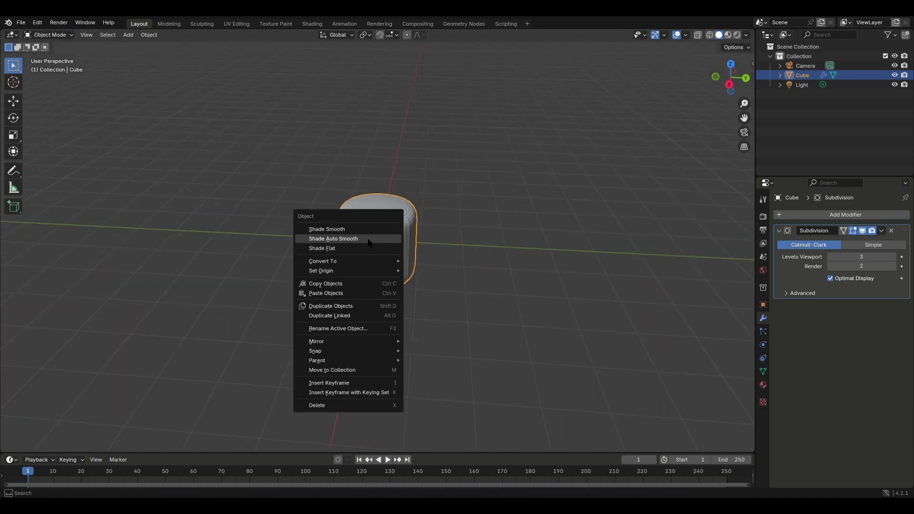
{"action": "key", "text": "Return"}
{"action": "scroll", "coordinate": [369, 267], "scroll_direction": "up", "scroll_amount": 4}
{"action": "middle_click_drag", "start_coordinate": [367, 266], "coordinate": [413, 297]}
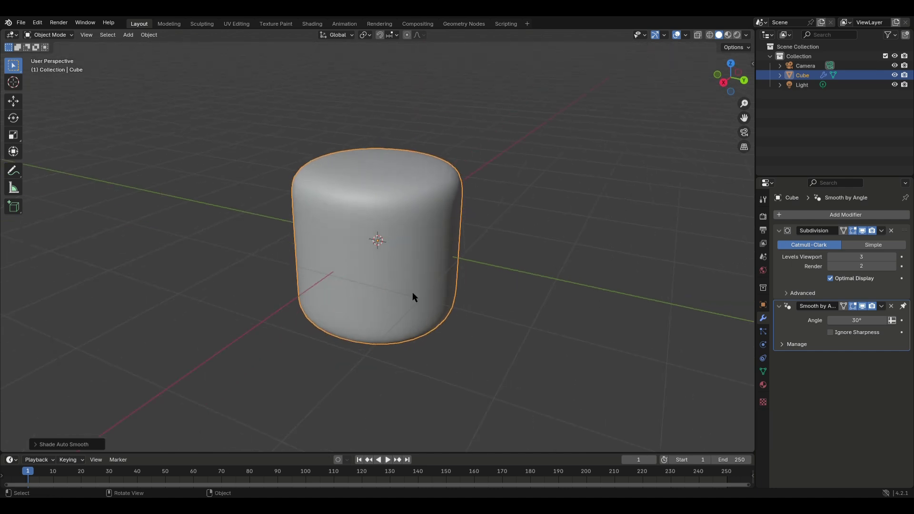
{"action": "left_click", "coordinate": [881, 231]}
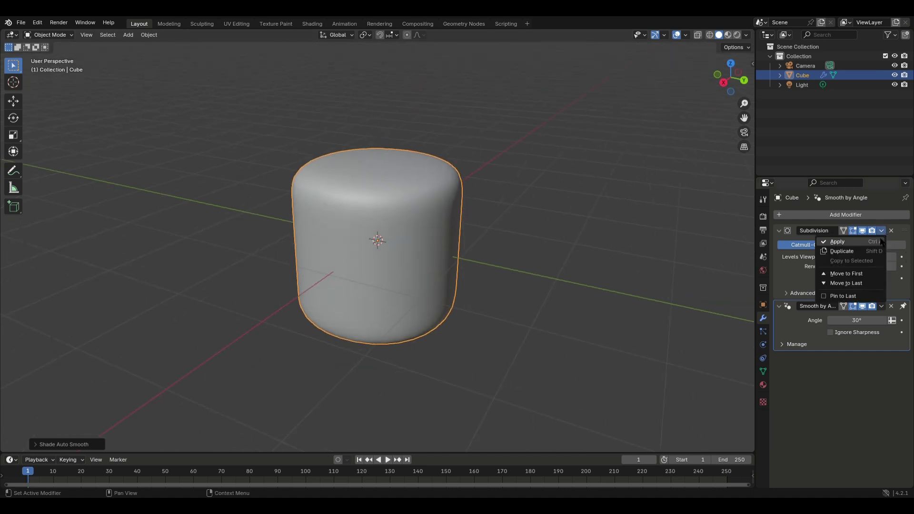
{"action": "left_click", "coordinate": [878, 242]}
{"action": "middle_click_drag", "start_coordinate": [713, 299], "coordinate": [581, 327]}
{"action": "key", "text": "Tab"}
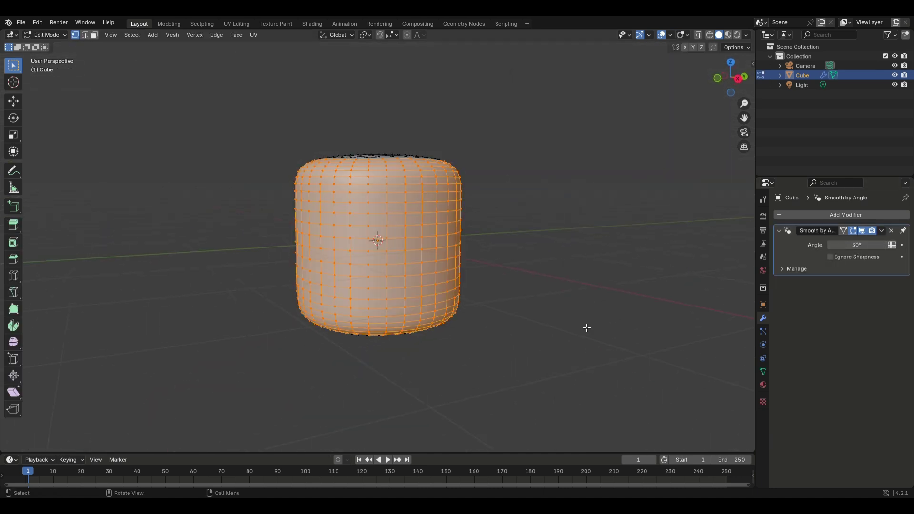
{"action": "key", "text": "Tab"}
{"action": "middle_click_drag", "start_coordinate": [497, 304], "coordinate": [333, 258]}
{"action": "scroll", "coordinate": [333, 258], "scroll_direction": "up", "scroll_amount": 5}
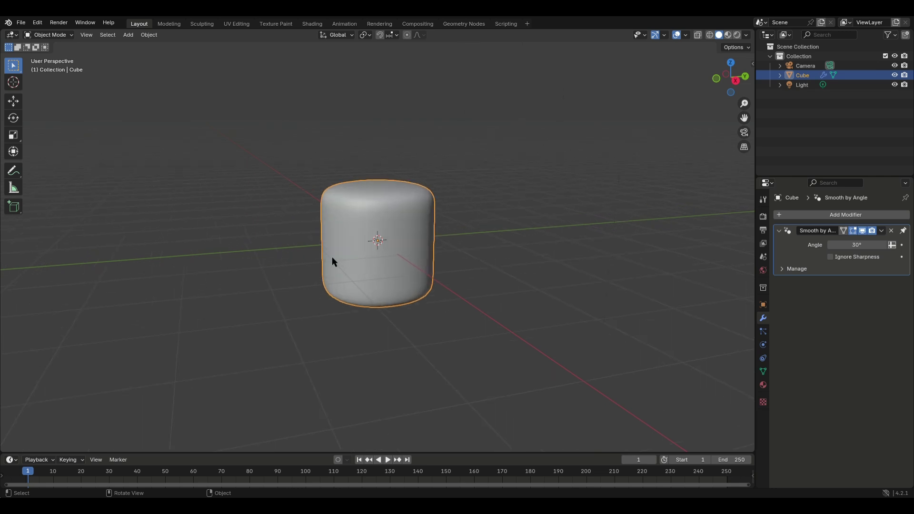
Step: Scale the head cube by 0.5
{"action": "key", "text": "s"}
{"action": "key", "text": "0"}
{"action": "key", "text": "BackSpace"}
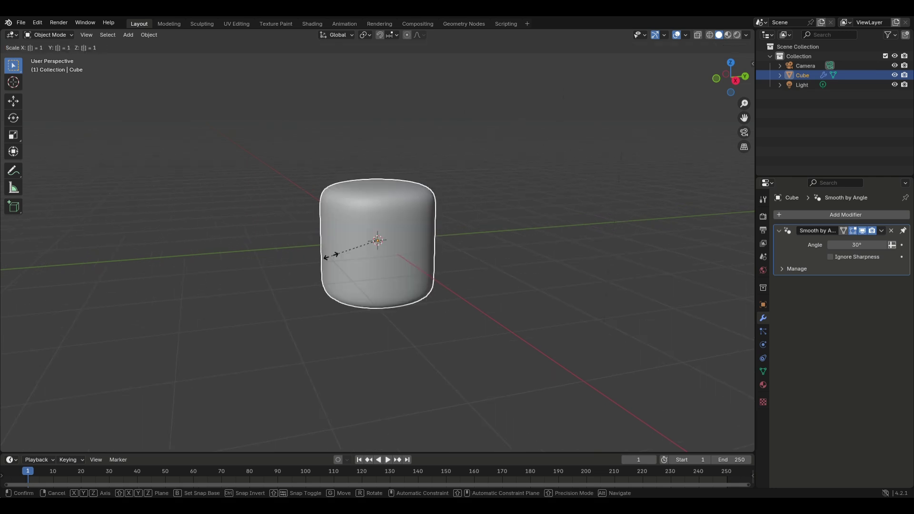
{"action": "type", "text": "0.5"}
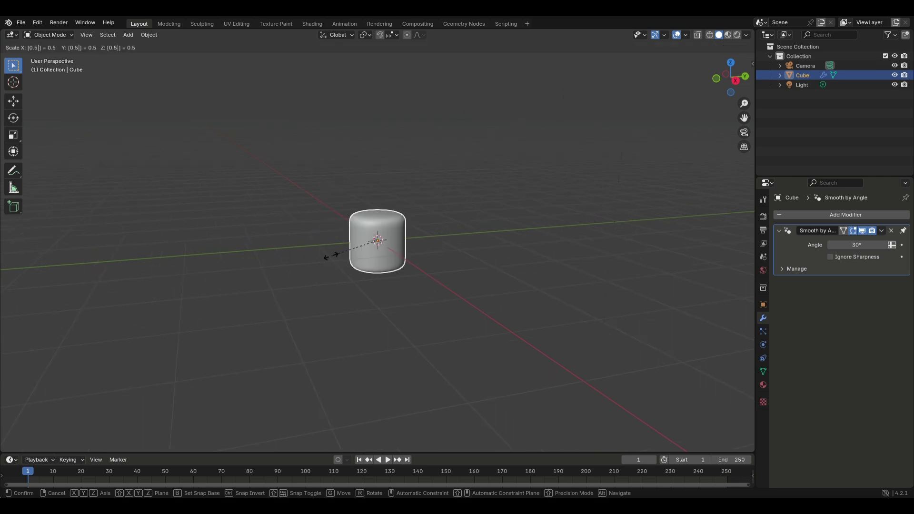
{"action": "key", "text": "Return"}
{"action": "scroll", "coordinate": [330, 255], "scroll_direction": "up", "scroll_amount": 3}
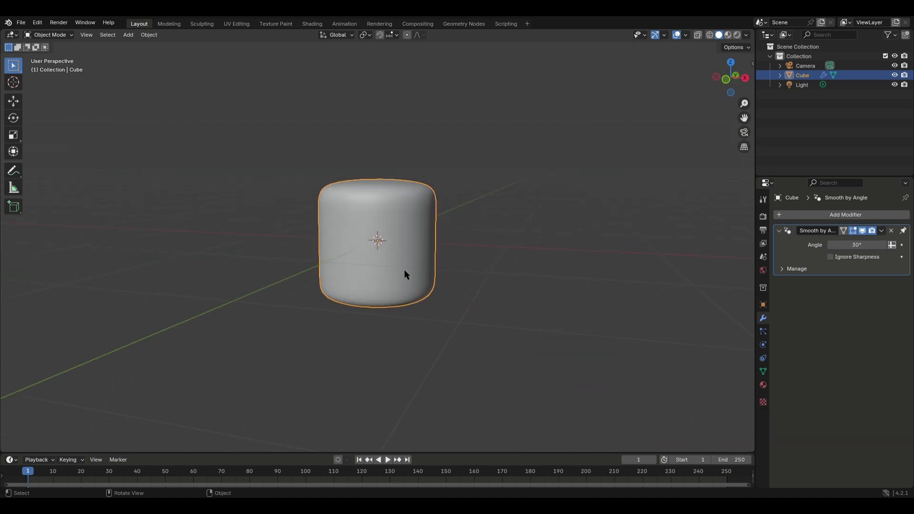
Step: Move the head cube straight up along Z above the ground
{"action": "scroll", "coordinate": [404, 271], "scroll_direction": "down", "scroll_amount": 5}
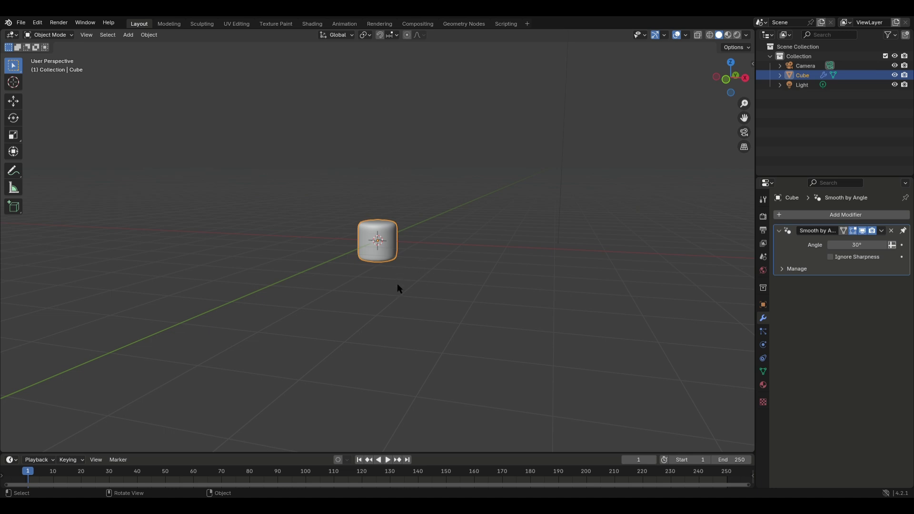
{"action": "key", "text": "g"}
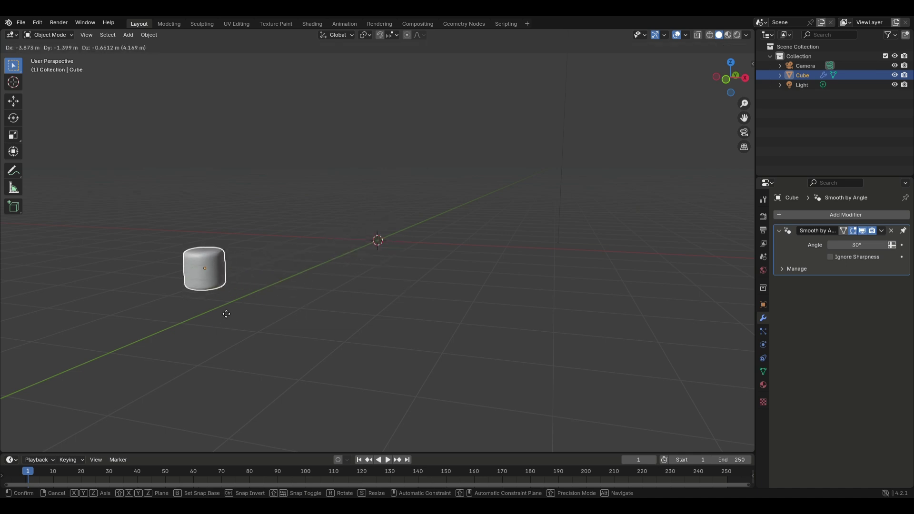
{"action": "key", "text": "z"}
{"action": "left_click", "coordinate": [295, 115]}
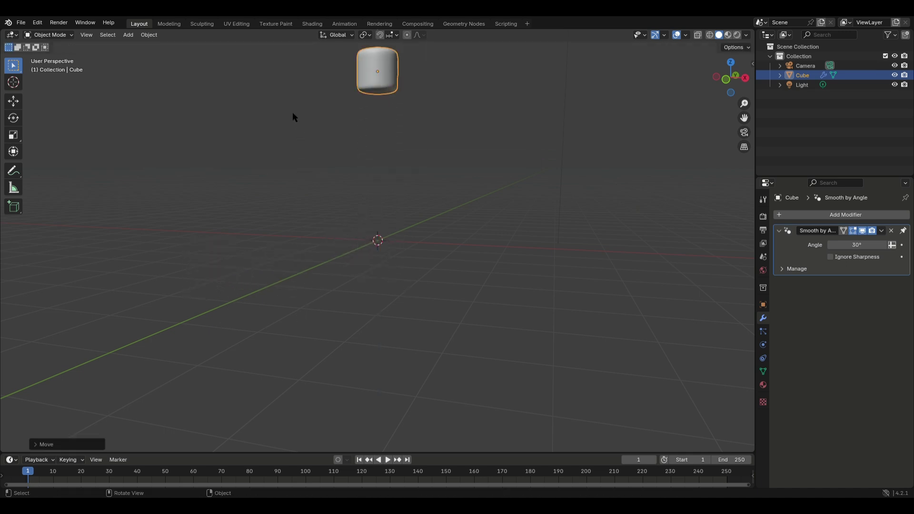
{"action": "middle_click_drag", "start_coordinate": [295, 115], "coordinate": [267, 196]}
Step: Frame the raised head cube in the viewport using the View pie menu
{"action": "key", "text": "grave"}
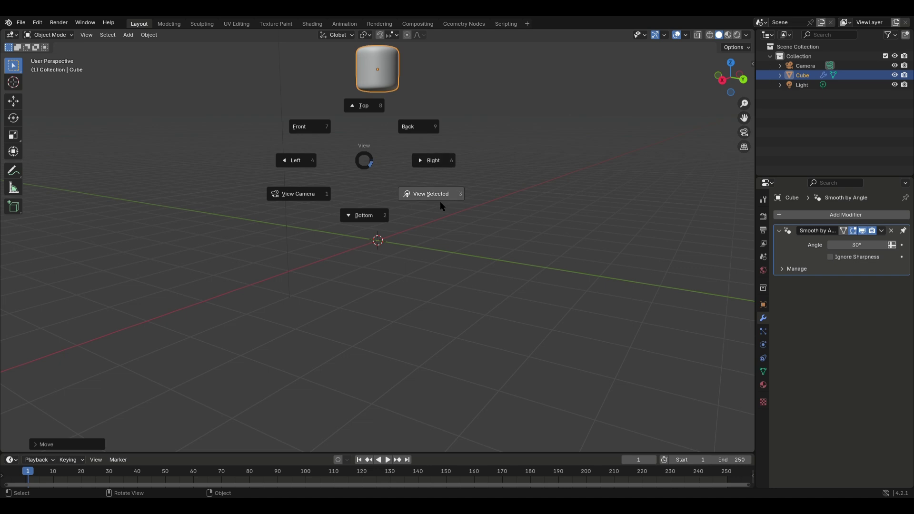
{"action": "left_click", "coordinate": [436, 198]}
{"action": "scroll", "coordinate": [450, 296], "scroll_direction": "down", "scroll_amount": 4}
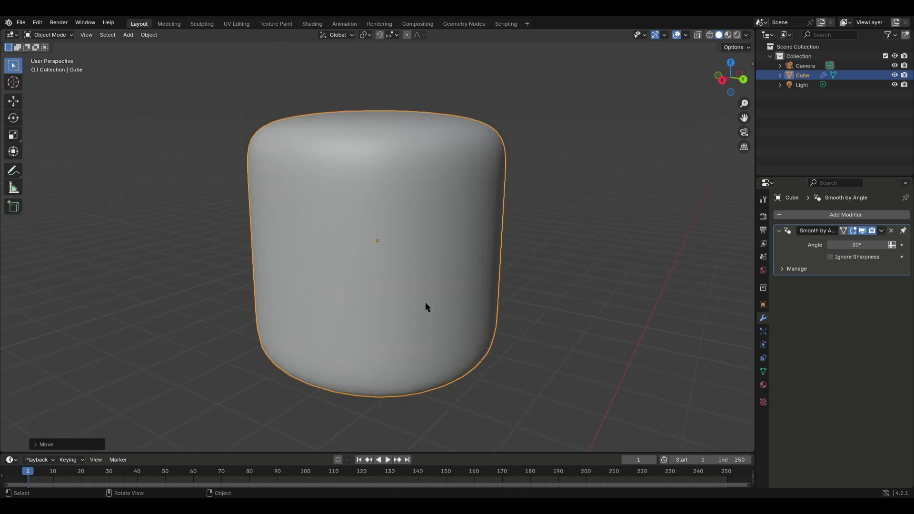
{"action": "middle_click_drag", "start_coordinate": [442, 293], "coordinate": [469, 270]}
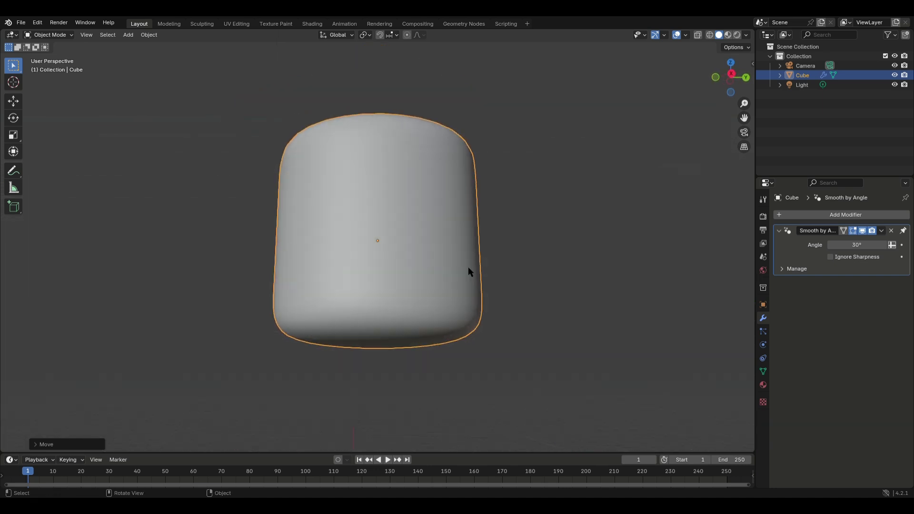
{"action": "scroll", "coordinate": [459, 306], "scroll_direction": "down", "scroll_amount": 2}
Step: Add a new cube and scale it to 0.5 in front orthographic view
{"action": "key", "text": "shift+a"}
{"action": "mouse_move", "coordinate": [446, 316]}
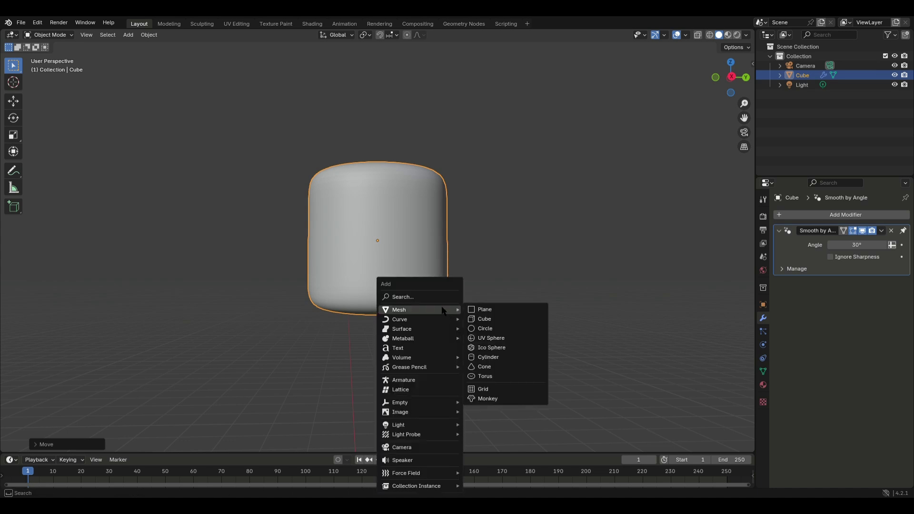
{"action": "left_click", "coordinate": [483, 320]}
{"action": "scroll", "coordinate": [435, 328], "scroll_direction": "down", "scroll_amount": 5}
{"action": "middle_click_drag", "start_coordinate": [432, 338], "coordinate": [666, 152]}
{"action": "left_click", "coordinate": [727, 81]}
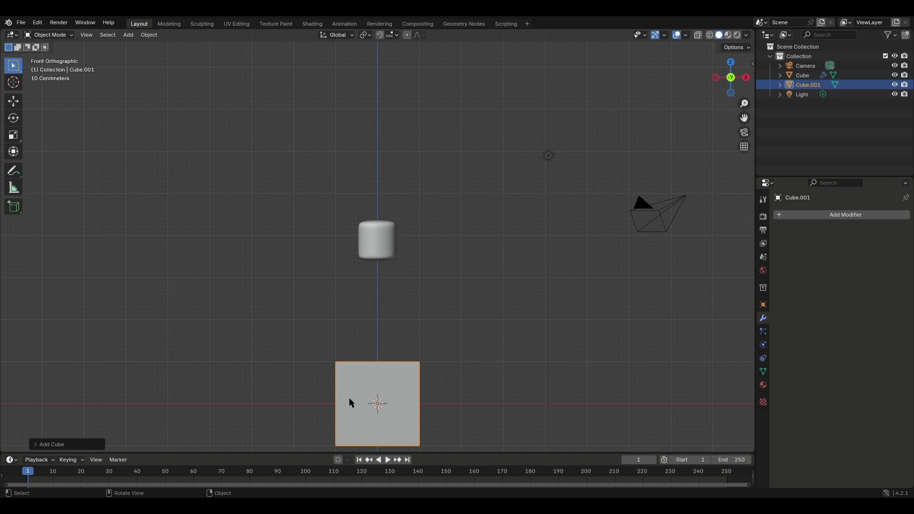
{"action": "type", "text": "s0.5"}
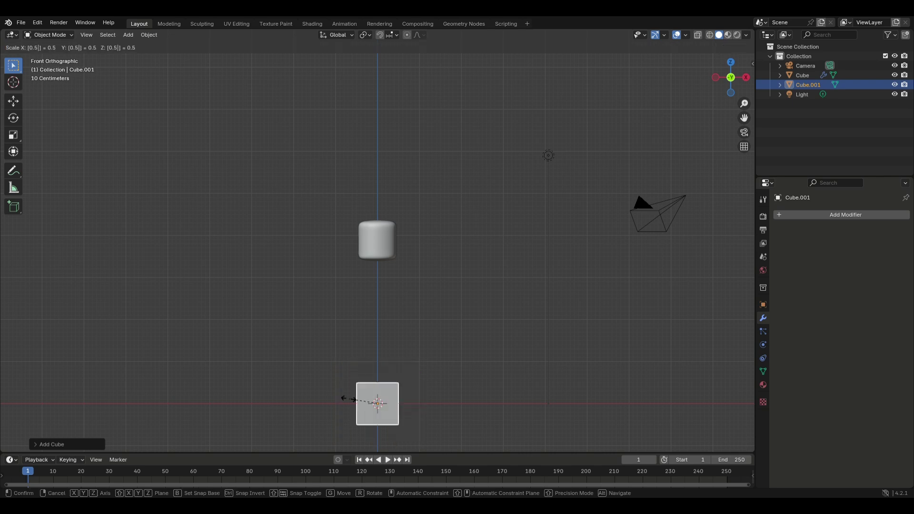
{"action": "key", "text": "Return"}
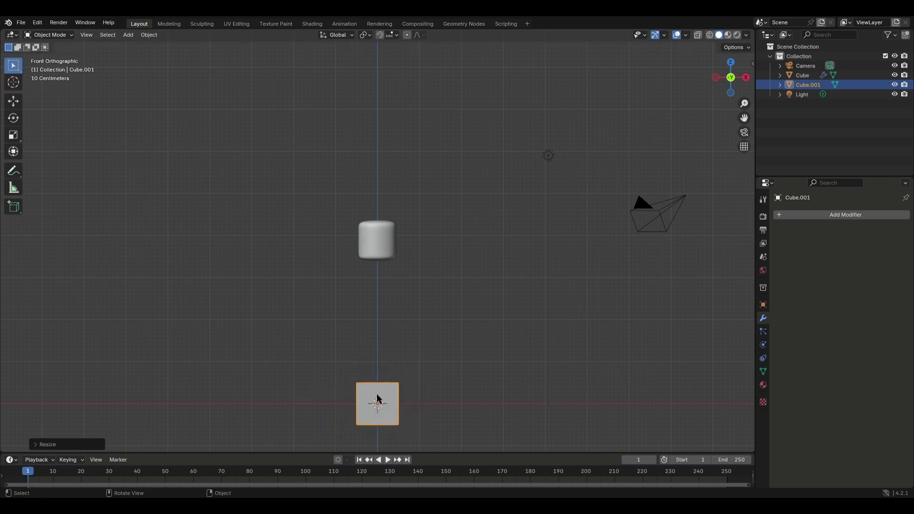
Step: Move the new cube down along Z to sit just below the head
{"action": "key", "text": "g"}
{"action": "key", "text": "z"}
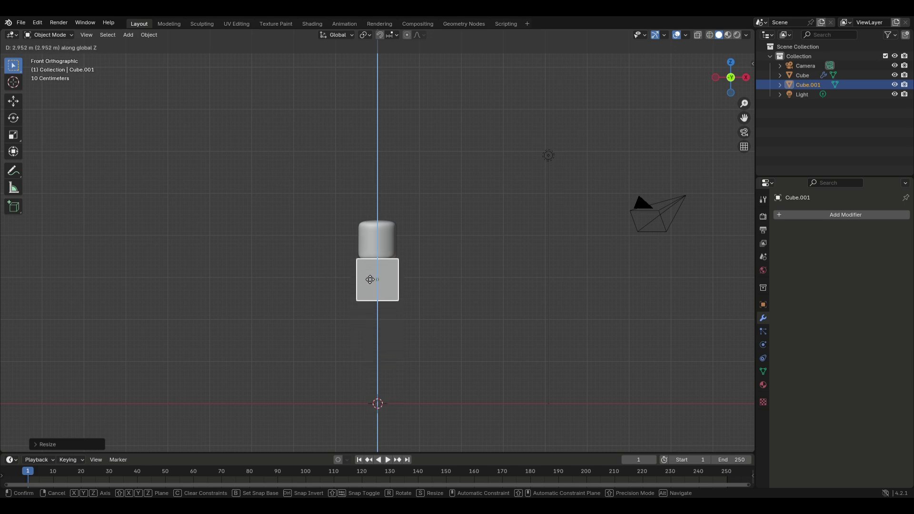
{"action": "left_click", "coordinate": [364, 276]}
{"action": "scroll", "coordinate": [368, 279], "scroll_direction": "up", "scroll_amount": 5}
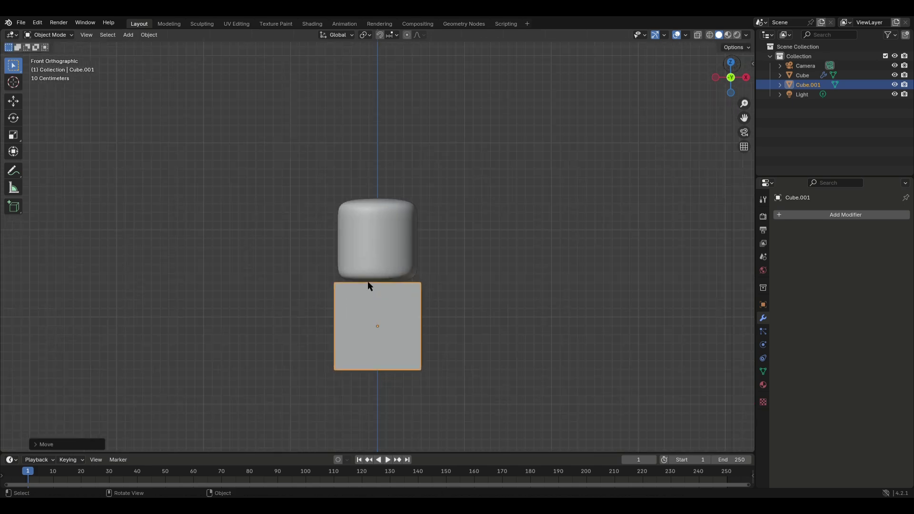
{"action": "middle_click_drag", "start_coordinate": [367, 281], "coordinate": [514, 187]}
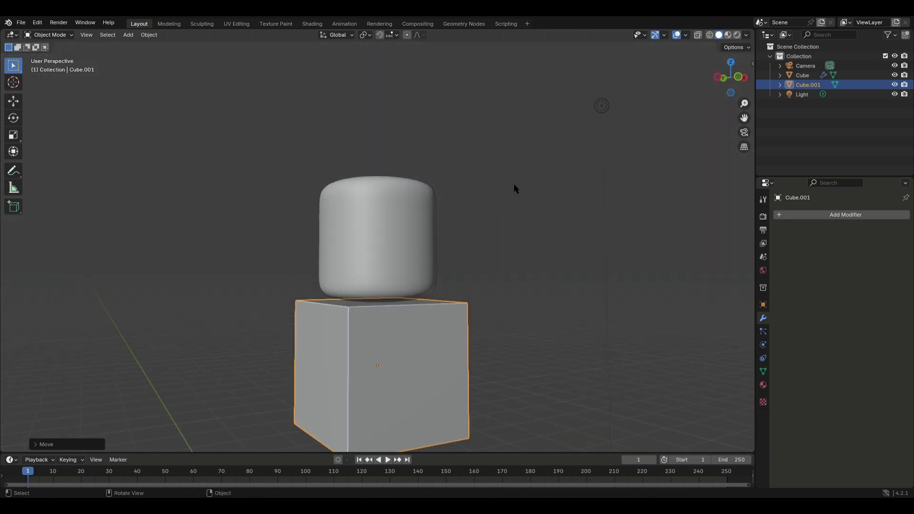
Step: In Edit Mode from the side view, scale the torso thinner along Y
{"action": "left_click", "coordinate": [717, 78]}
{"action": "key", "text": "Tab"}
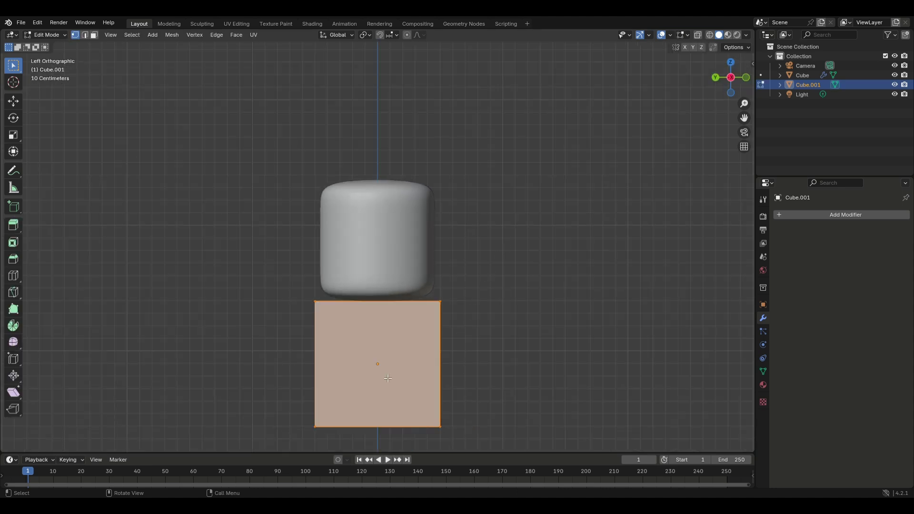
{"action": "key", "text": "s"}
{"action": "key", "text": "x"}
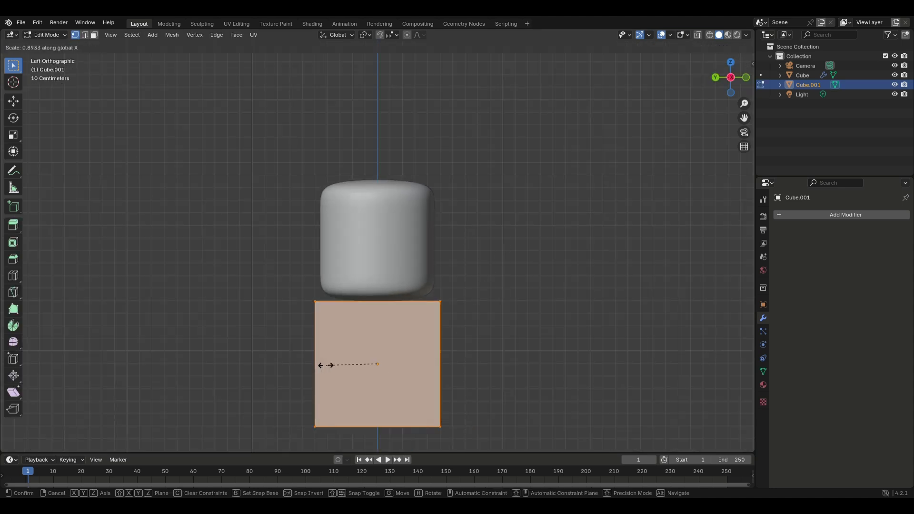
{"action": "key", "text": "y"}
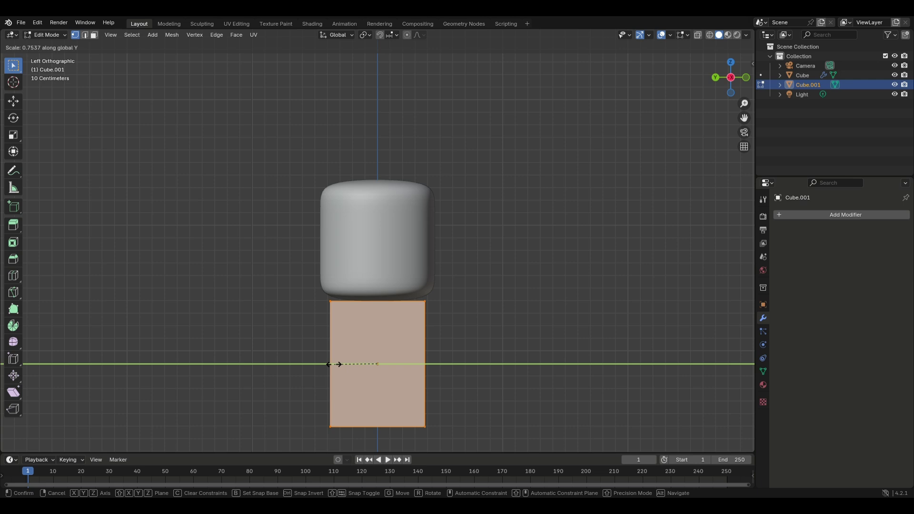
{"action": "left_click", "coordinate": [335, 366]}
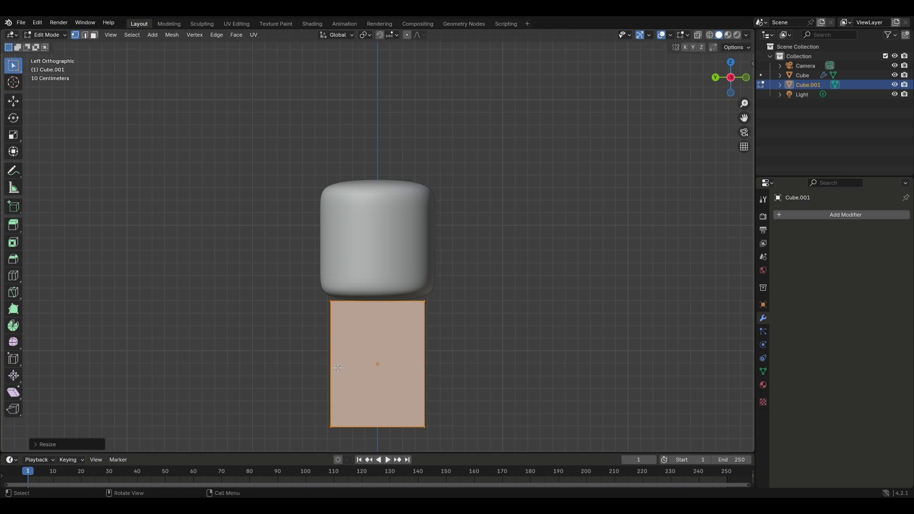
{"action": "middle_click_drag", "start_coordinate": [338, 367], "coordinate": [399, 268]}
Step: From the front view, rescale the torso's depth along Y and widen it along X
{"action": "left_click", "coordinate": [723, 88]}
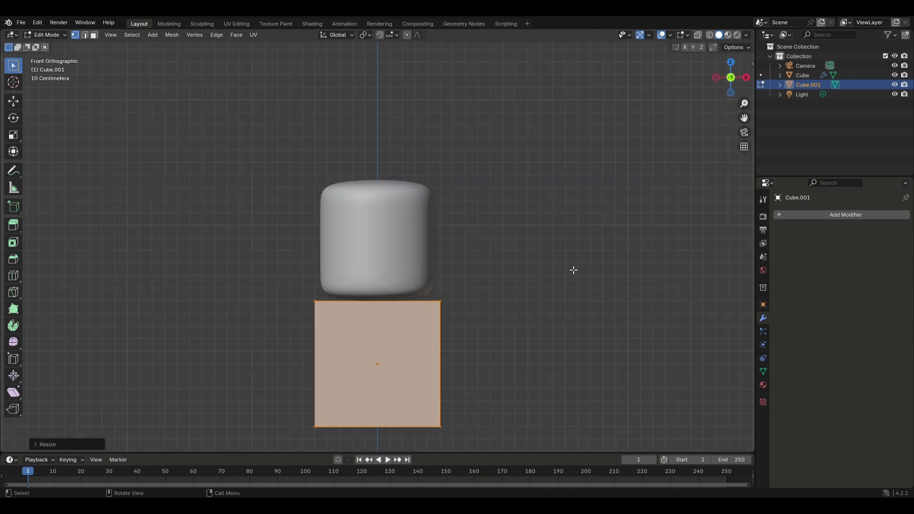
{"action": "key", "text": "s"}
{"action": "key", "text": "y"}
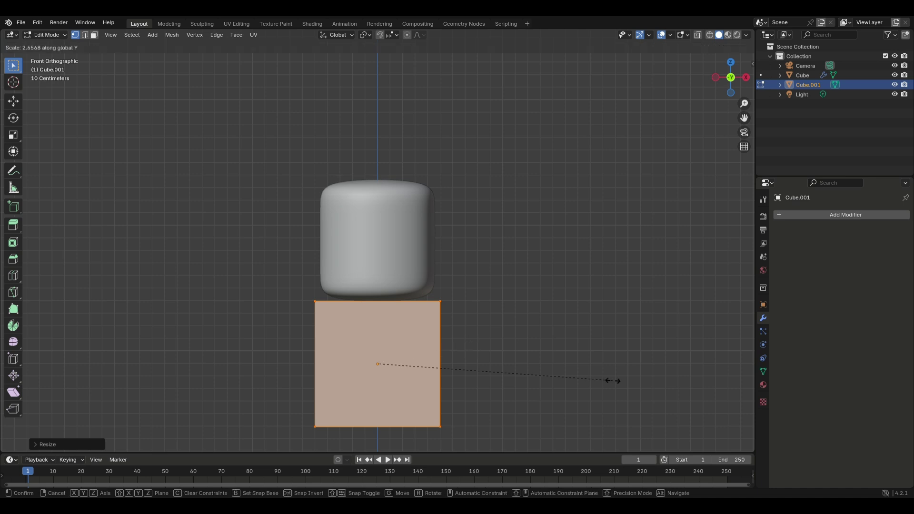
{"action": "left_click", "coordinate": [535, 380]}
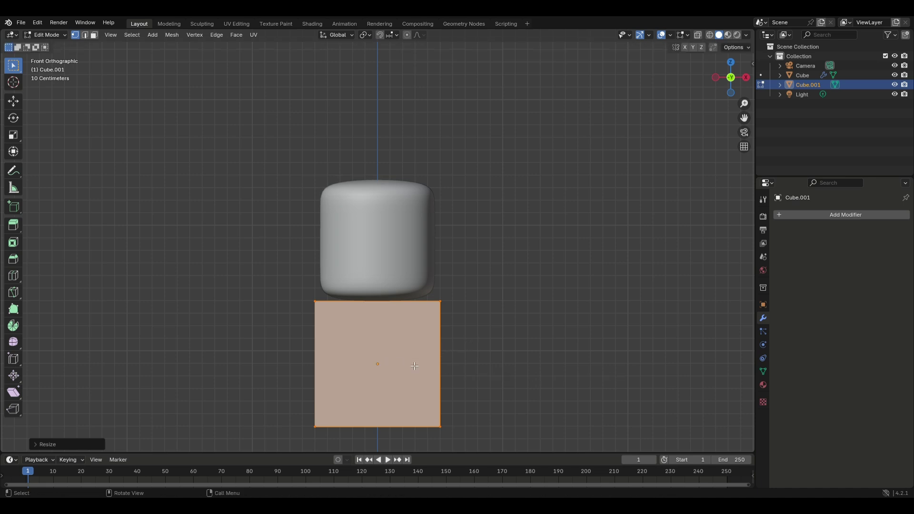
{"action": "key", "text": "s"}
{"action": "key", "text": "x"}
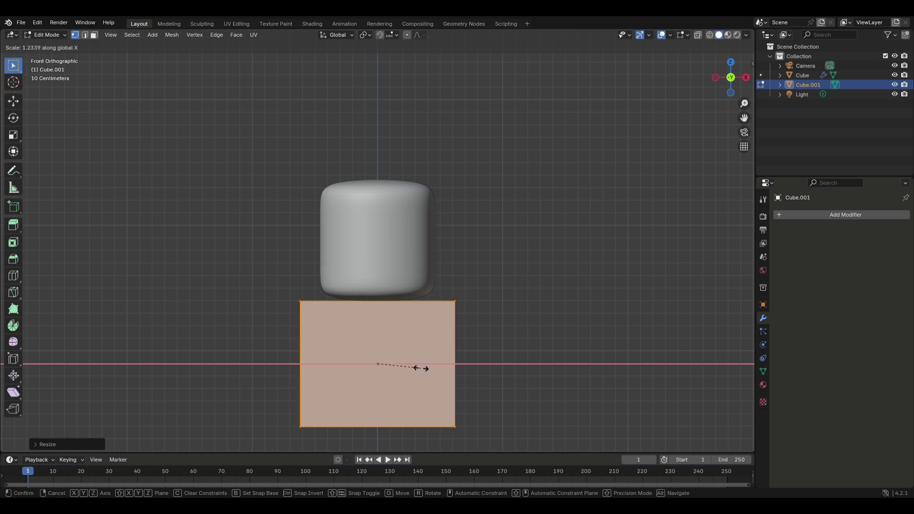
{"action": "left_click", "coordinate": [419, 367]}
{"action": "middle_click_drag", "start_coordinate": [419, 368], "coordinate": [337, 309]}
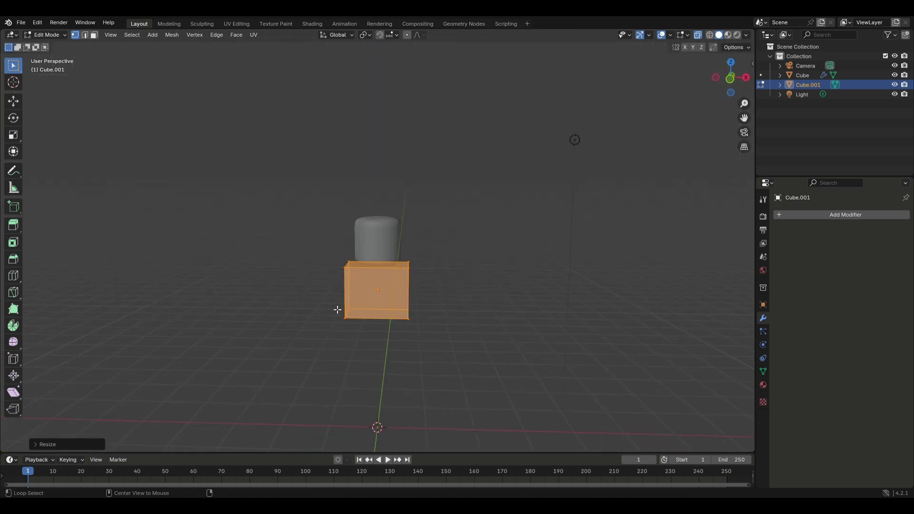
Step: Select the torso's bottom face and lower it along Z
{"action": "left_click_drag", "start_coordinate": [316, 287], "coordinate": [477, 356]}
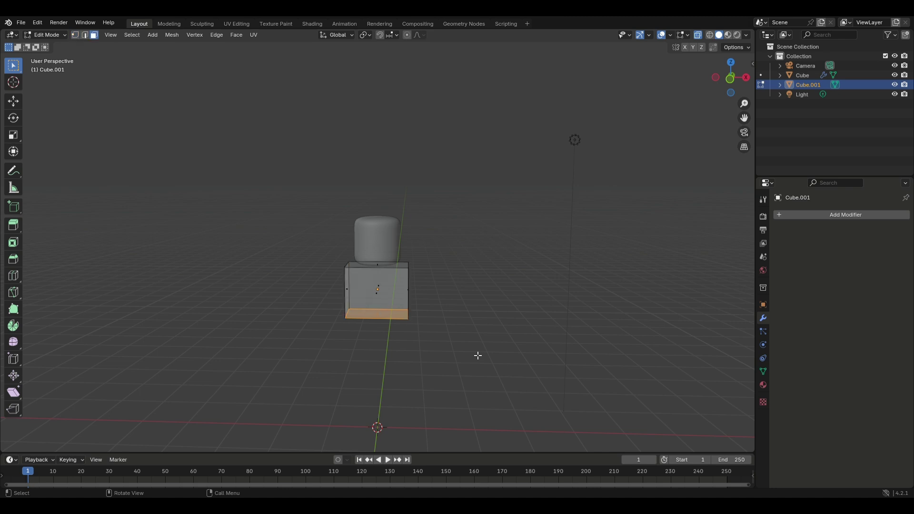
{"action": "key", "text": "g"}
{"action": "key", "text": "z"}
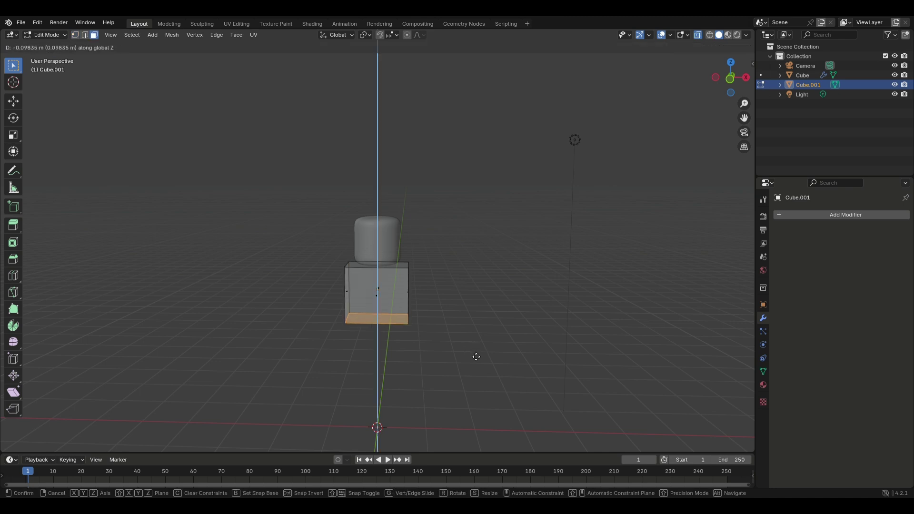
{"action": "left_click", "coordinate": [476, 358]}
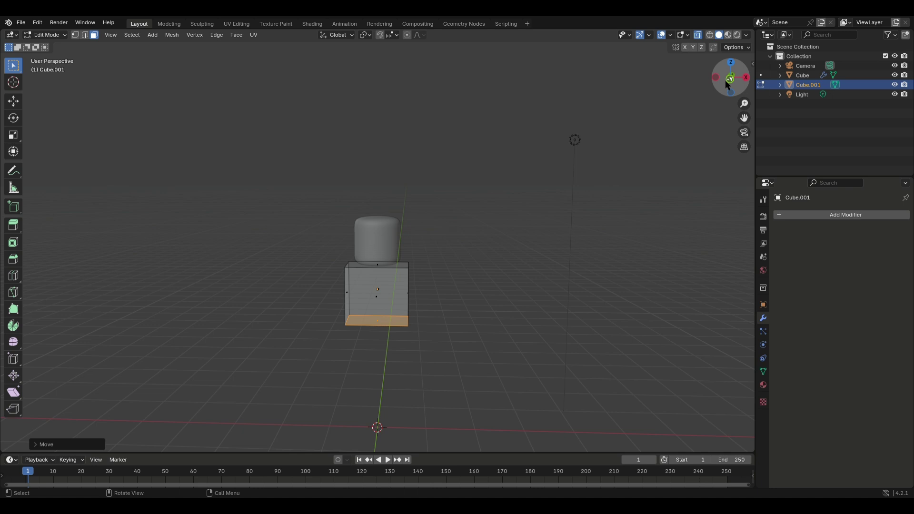
{"action": "middle_click_drag", "start_coordinate": [451, 312], "coordinate": [135, 311]}
Step: Select the whole torso mesh and enlarge it
{"action": "key", "text": "a"}
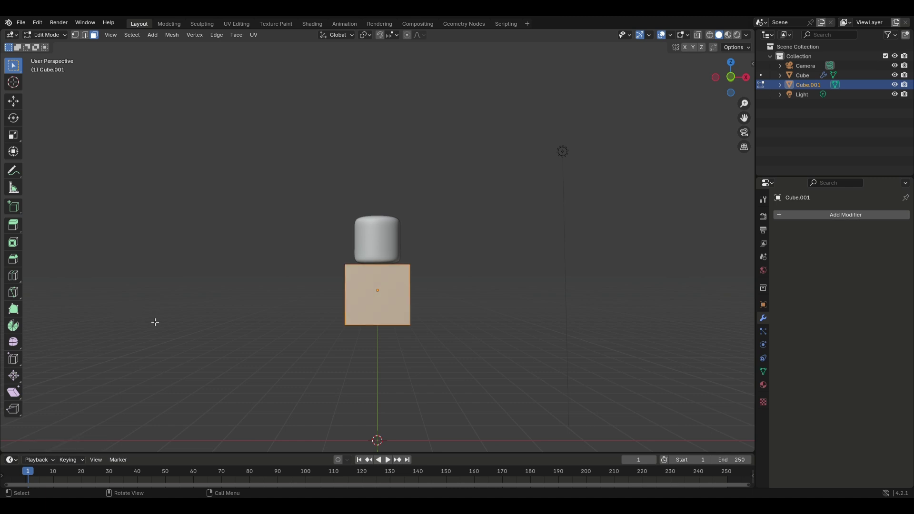
{"action": "key", "text": "s"}
{"action": "left_click", "coordinate": [230, 323]}
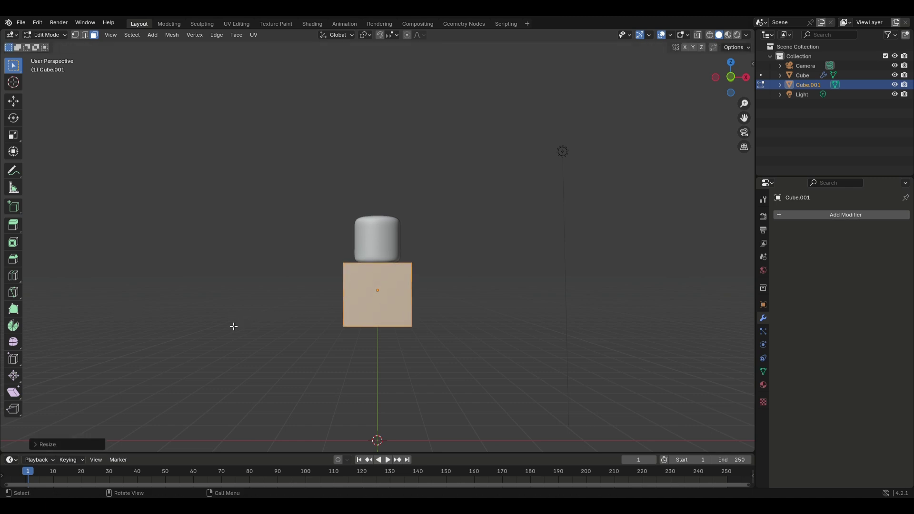
{"action": "scroll", "coordinate": [232, 324], "scroll_direction": "up", "scroll_amount": 2}
Step: Try moving the torso geometry along X, Z and Y, cancelling each so it stays in place
{"action": "key", "text": "g"}
{"action": "key", "text": "x"}
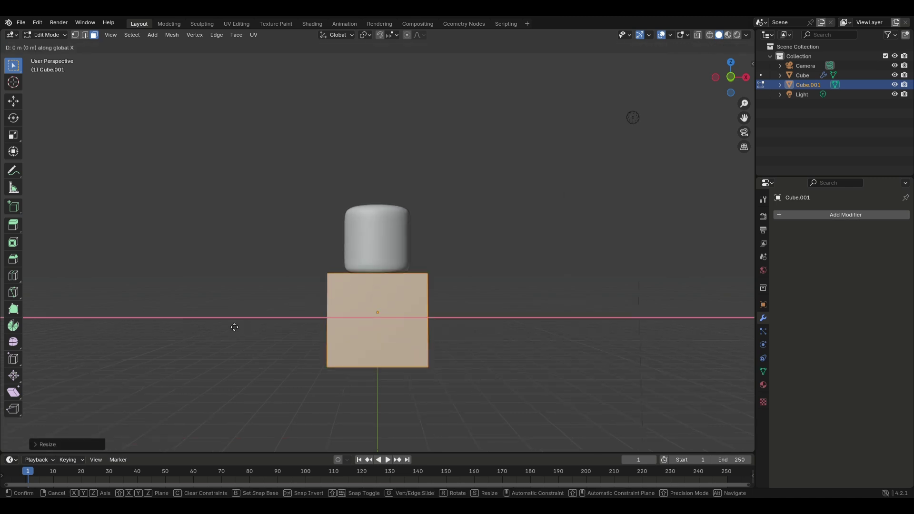
{"action": "key", "text": "z"}
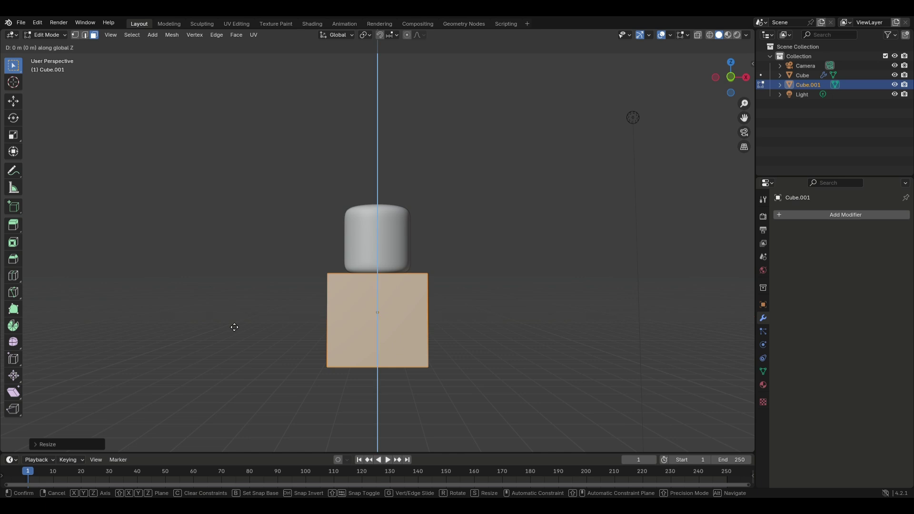
{"action": "key", "text": "s"}
{"action": "key", "text": "g"}
{"action": "key", "text": "z"}
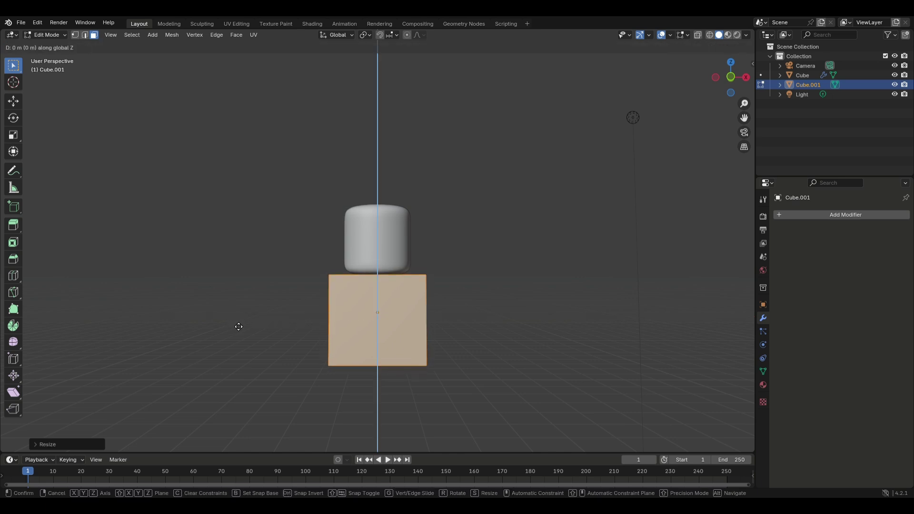
{"action": "right_click", "coordinate": [238, 326]}
{"action": "left_click", "coordinate": [238, 322]}
{"action": "middle_click_drag", "start_coordinate": [239, 322], "coordinate": [255, 331]}
{"action": "key", "text": "a"}
{"action": "key", "text": "g"}
{"action": "key", "text": "y"}
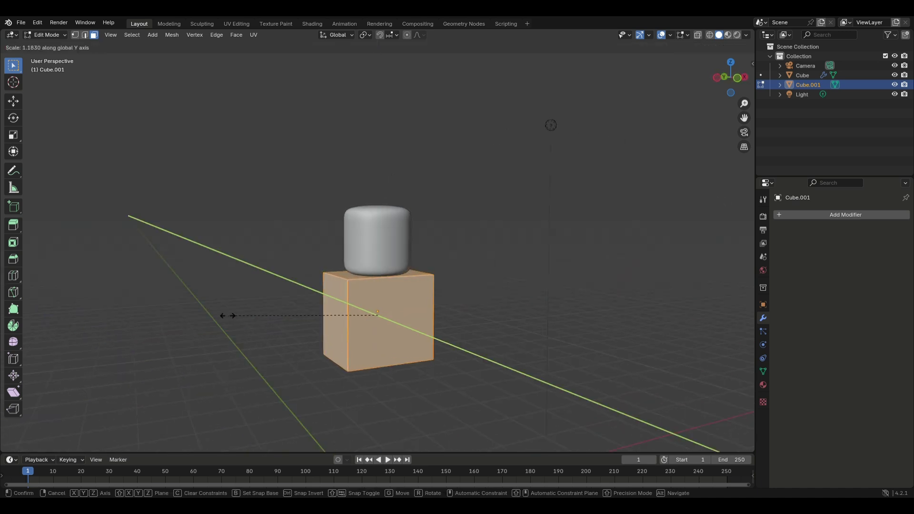
{"action": "right_click", "coordinate": [256, 319]}
Step: Leave Edit Mode and duplicate the torso in place as Cube.002
{"action": "key", "text": "Tab"}
{"action": "middle_click_drag", "start_coordinate": [245, 325], "coordinate": [320, 313]}
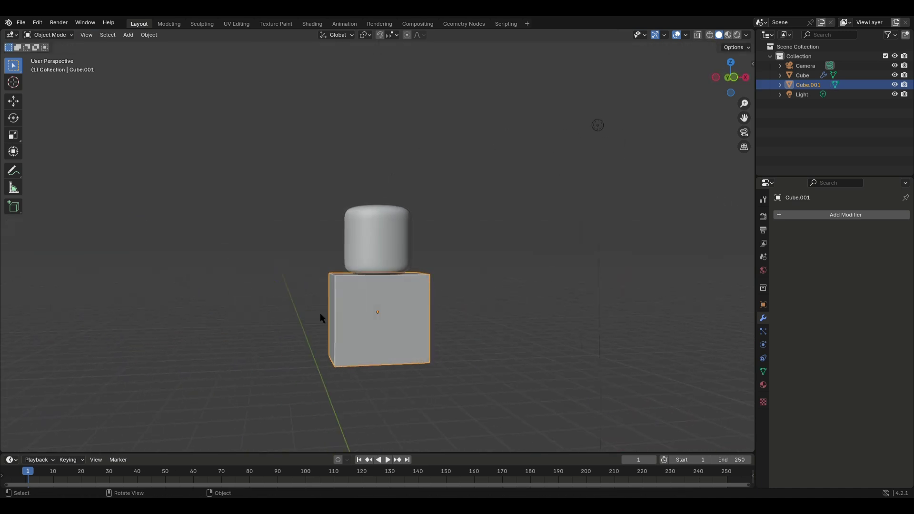
{"action": "key", "text": "shift+d"}
{"action": "right_click", "coordinate": [214, 316]}
Step: In Edit Mode, scale the duplicate narrower along X
{"action": "key", "text": "Tab"}
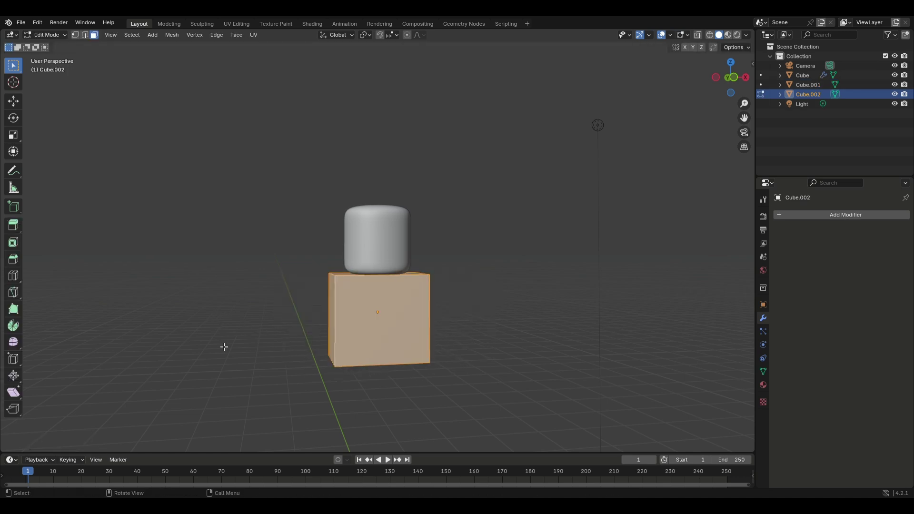
{"action": "middle_click_drag", "start_coordinate": [224, 347], "coordinate": [198, 341]}
{"action": "key", "text": "s"}
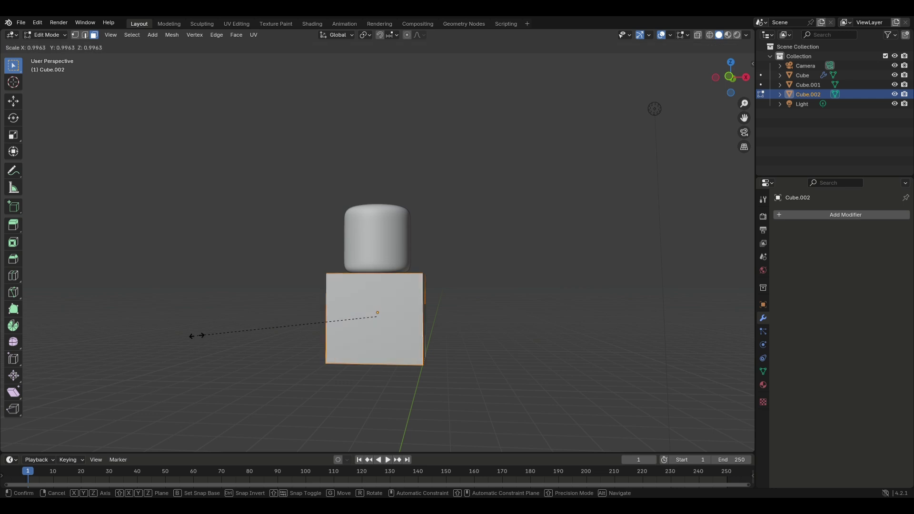
{"action": "key", "text": "y"}
{"action": "key", "text": "x"}
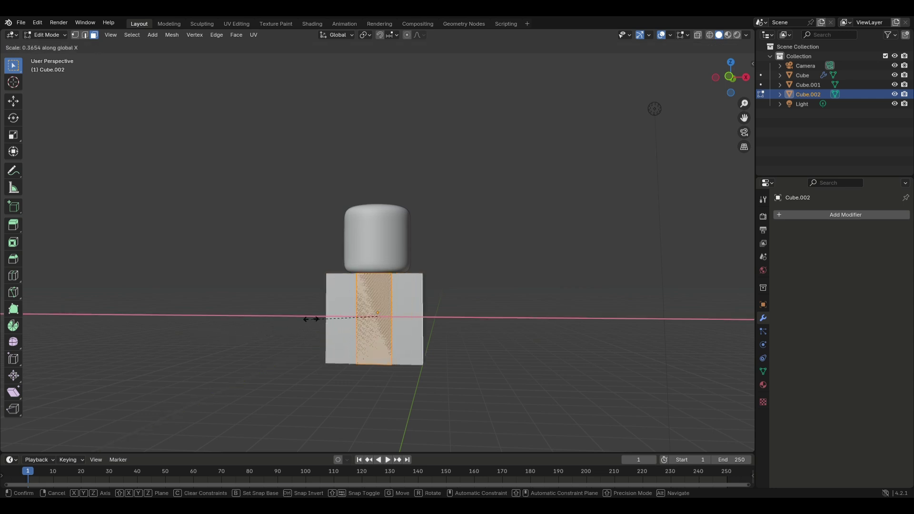
{"action": "left_click", "coordinate": [312, 321]}
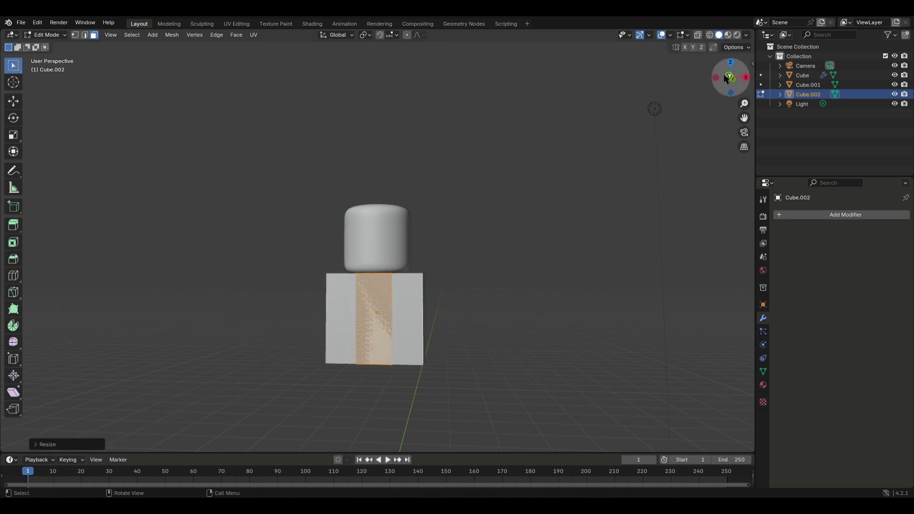
Step: From the front view, slide the slim block along X against the torso's left side
{"action": "key", "text": "KP_1"}
{"action": "key", "text": "g"}
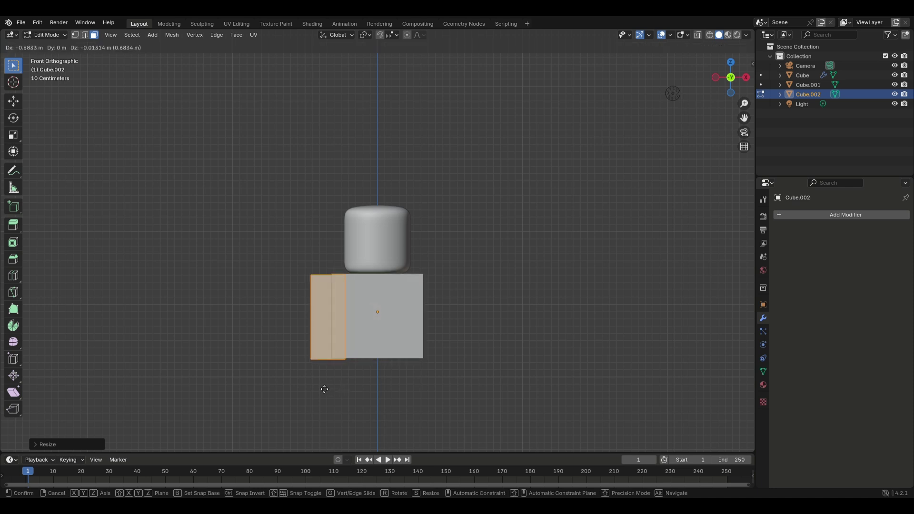
{"action": "key", "text": "x"}
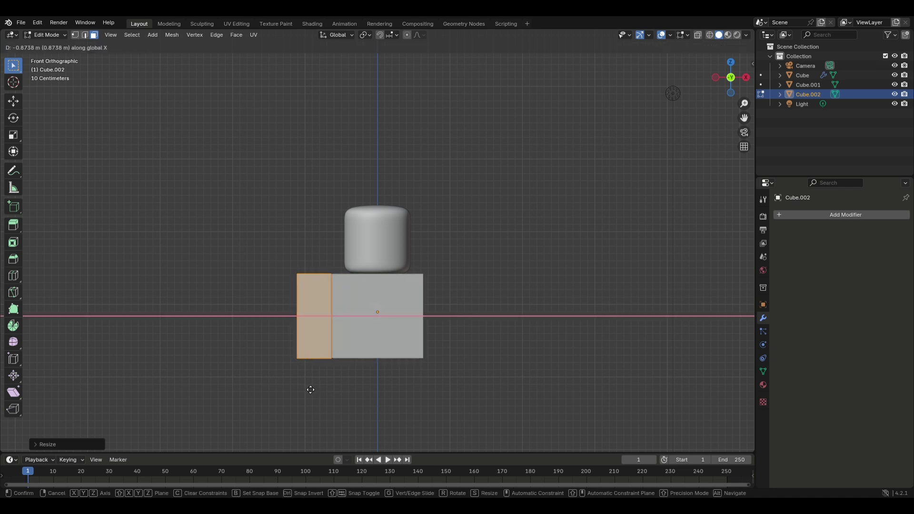
{"action": "left_click", "coordinate": [310, 389]}
{"action": "middle_click_drag", "start_coordinate": [311, 390], "coordinate": [326, 389]}
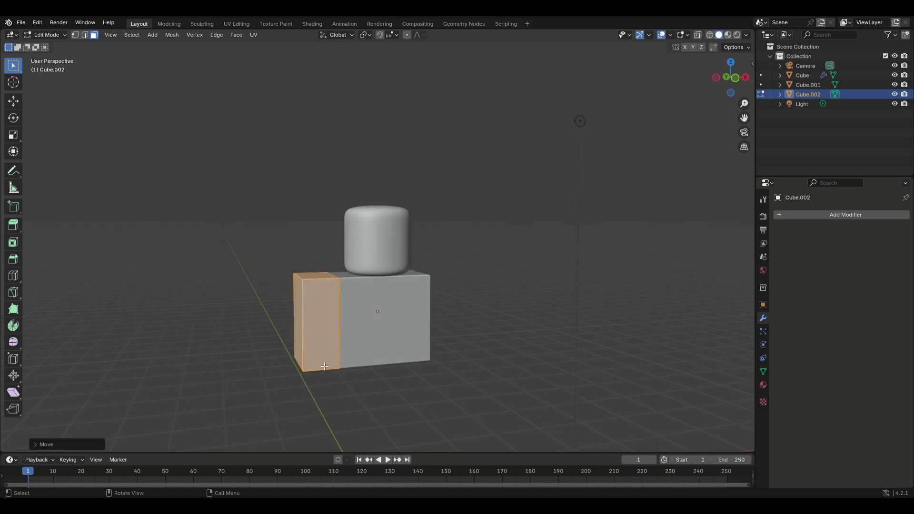
{"action": "key", "text": "Tab"}
Step: Make Cube.002 thinner front-to-back by scaling it along Y
{"action": "middle_click_drag", "start_coordinate": [415, 347], "coordinate": [461, 349]}
{"action": "left_click", "coordinate": [460, 349]}
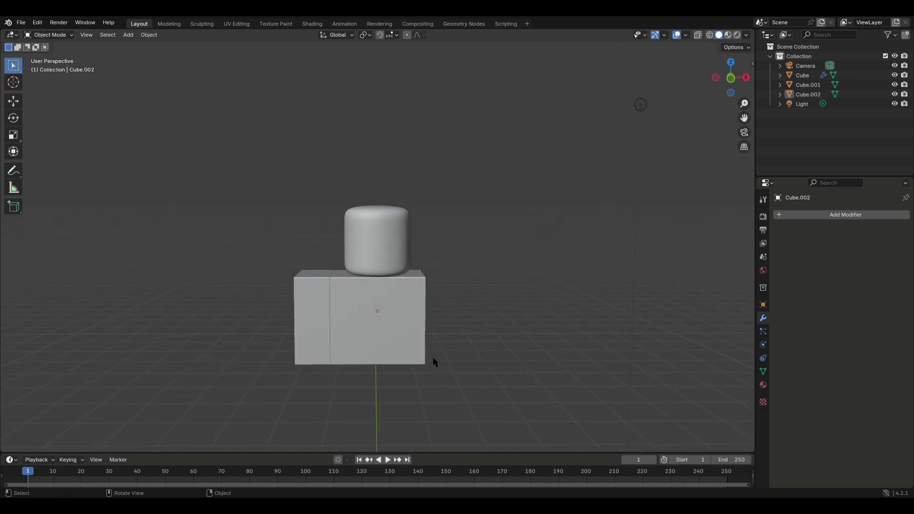
{"action": "middle_click_drag", "start_coordinate": [337, 261], "coordinate": [380, 268]}
{"action": "left_click", "coordinate": [318, 296]}
{"action": "middle_click_drag", "start_coordinate": [329, 349], "coordinate": [341, 313]}
{"action": "key", "text": "s"}
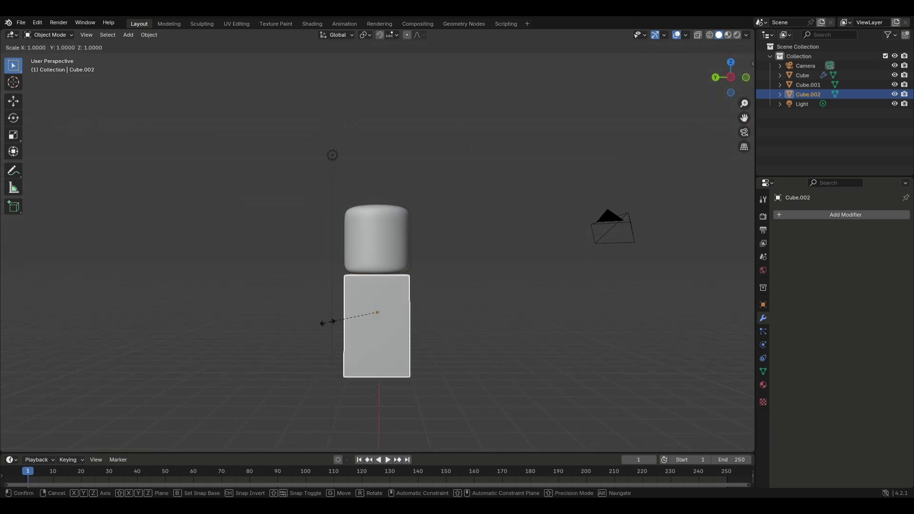
{"action": "key", "text": "y"}
{"action": "left_click", "coordinate": [349, 319]}
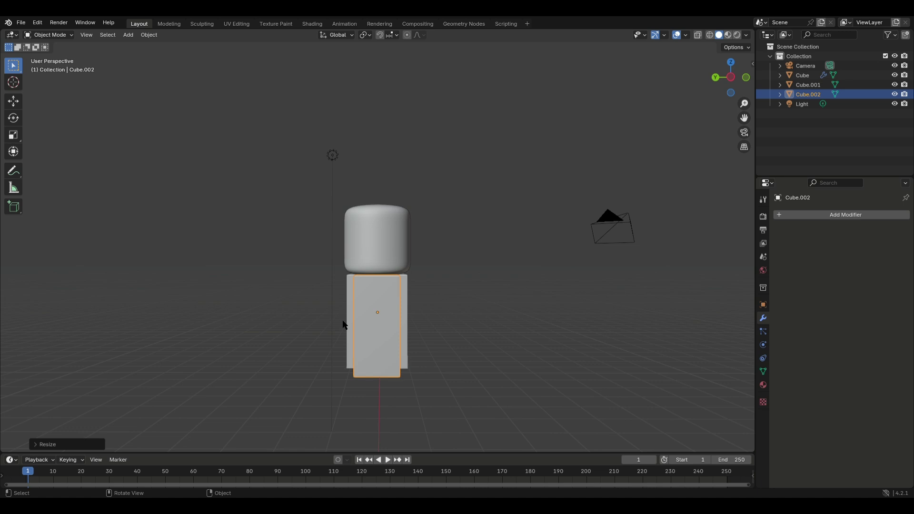
{"action": "middle_click_drag", "start_coordinate": [349, 319], "coordinate": [292, 286]}
{"action": "left_click", "coordinate": [244, 312]}
Step: In Edit Mode, lower the arm's bottom face along Z to lengthen it
{"action": "scroll", "coordinate": [243, 284], "scroll_direction": "up", "scroll_amount": 4}
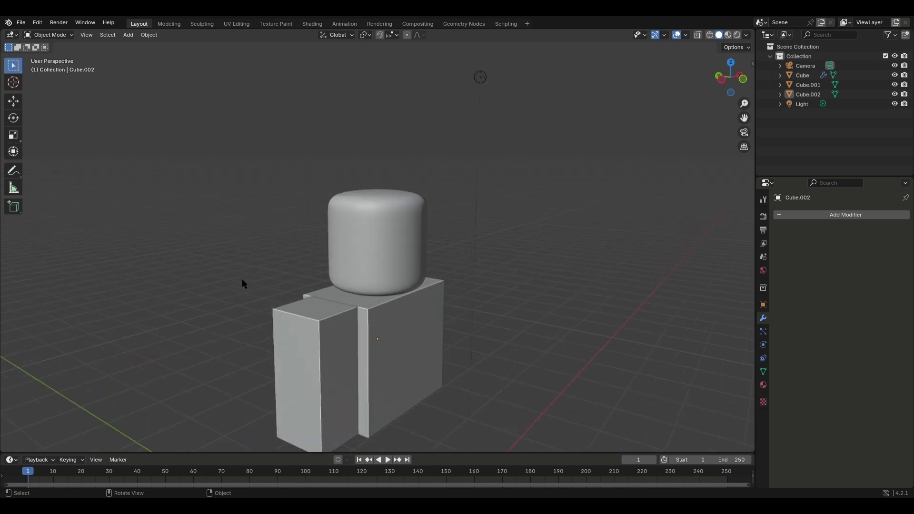
{"action": "left_click", "coordinate": [315, 362]}
{"action": "middle_click_drag", "start_coordinate": [330, 331], "coordinate": [336, 298]}
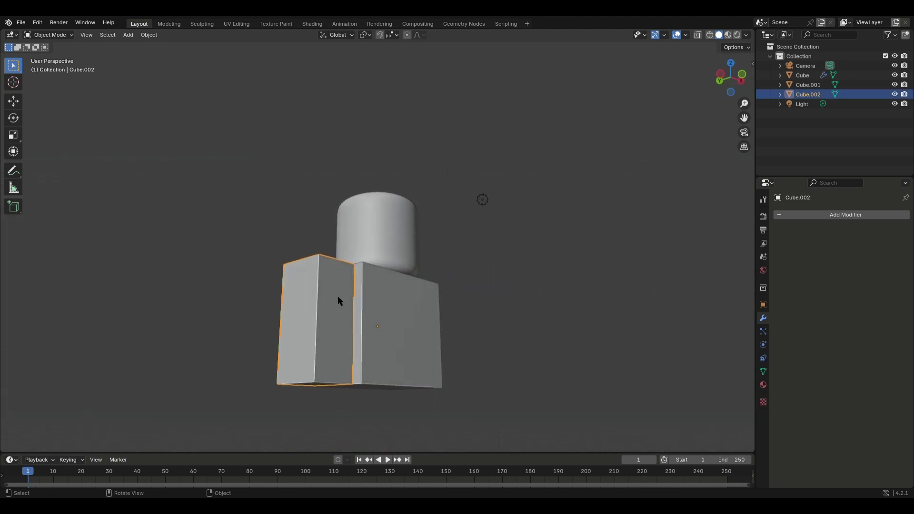
{"action": "key", "text": "Tab"}
{"action": "left_click", "coordinate": [321, 386]}
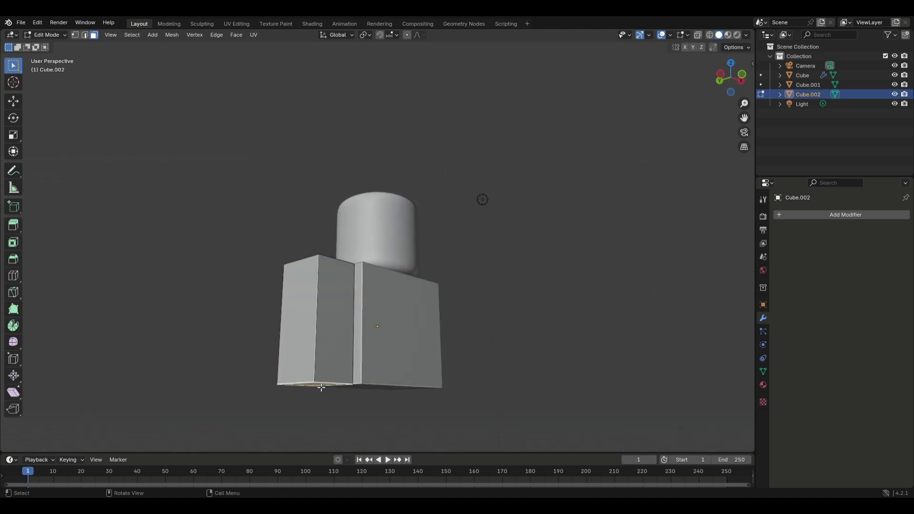
{"action": "key", "text": "g"}
{"action": "key", "text": "z"}
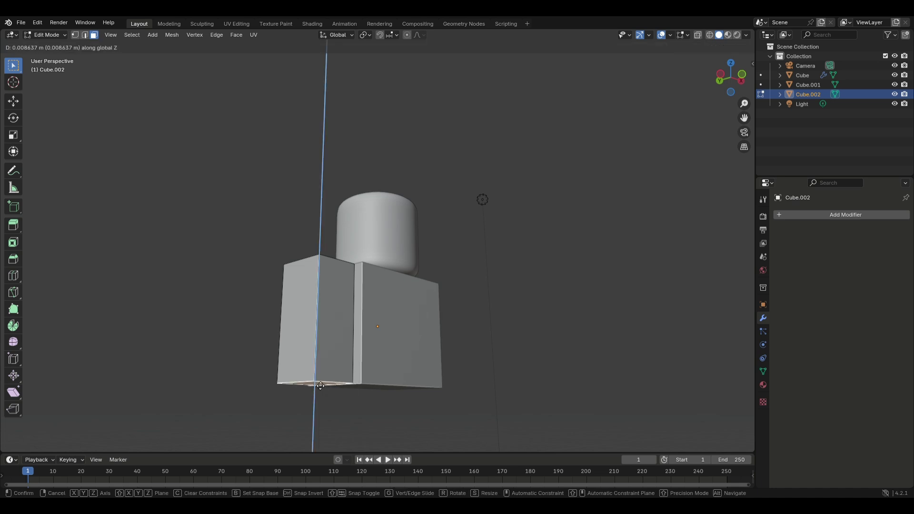
{"action": "left_click", "coordinate": [320, 385]}
{"action": "middle_click_drag", "start_coordinate": [320, 385], "coordinate": [348, 358]}
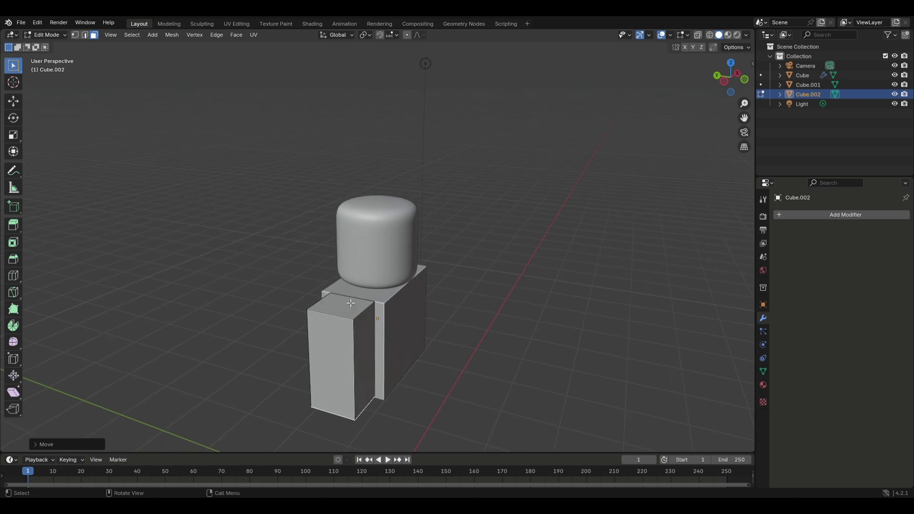
Step: Snap the 3D cursor to the arm's top face and set the origin there
{"action": "left_click", "coordinate": [339, 315]}
{"action": "key", "text": "shift+s"}
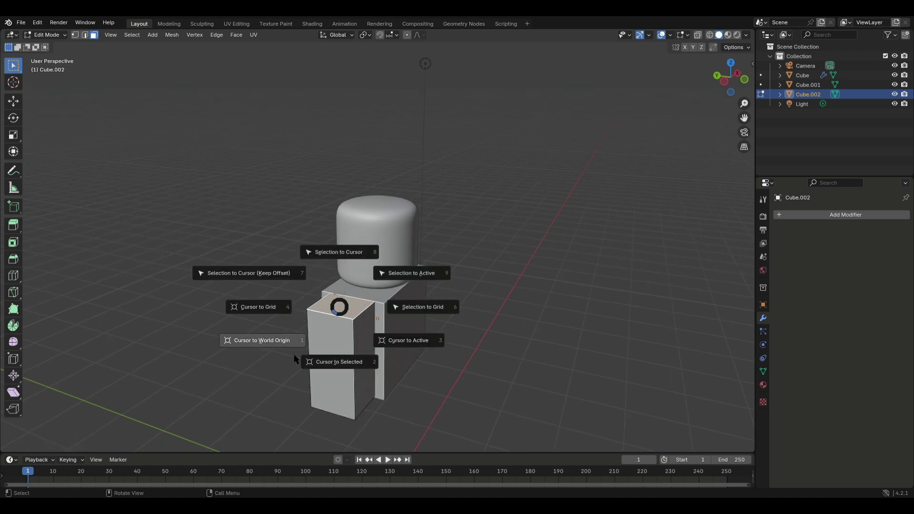
{"action": "left_click", "coordinate": [320, 363]}
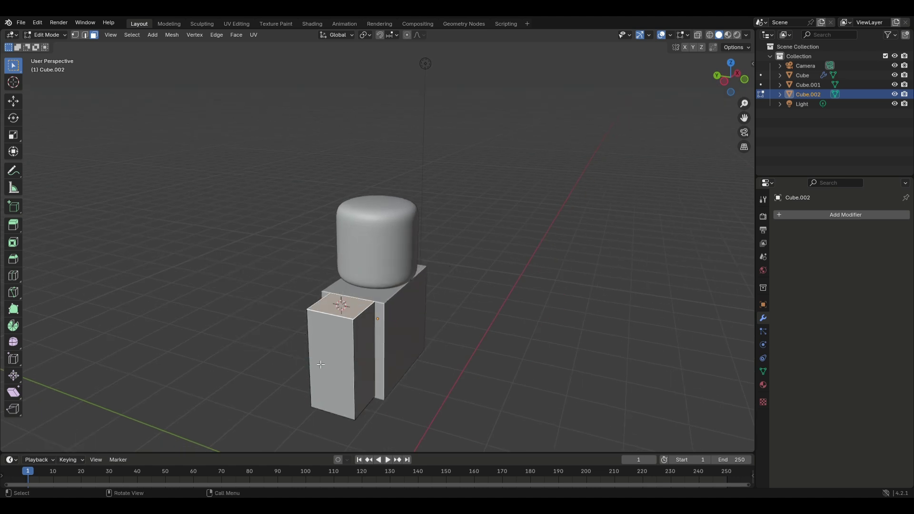
{"action": "key", "text": "Tab"}
{"action": "right_click", "coordinate": [329, 356]}
{"action": "mouse_move", "coordinate": [332, 356]}
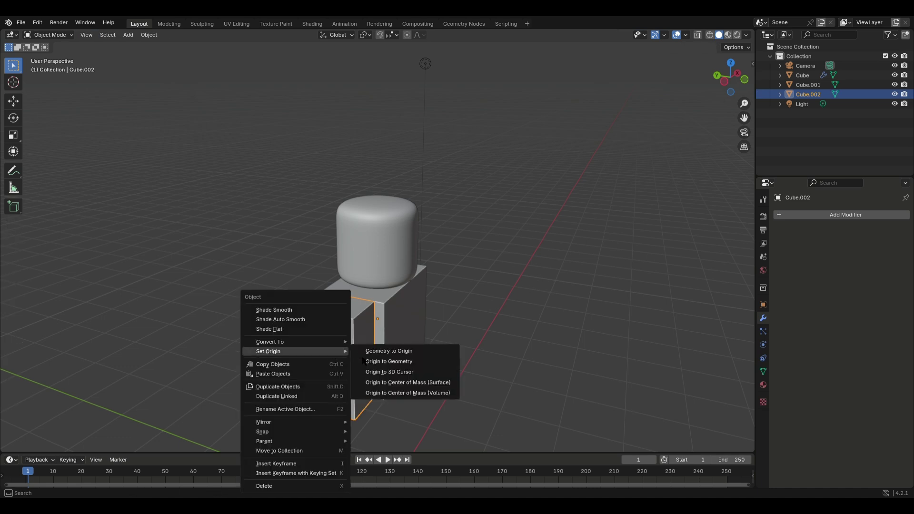
{"action": "left_click", "coordinate": [368, 371]}
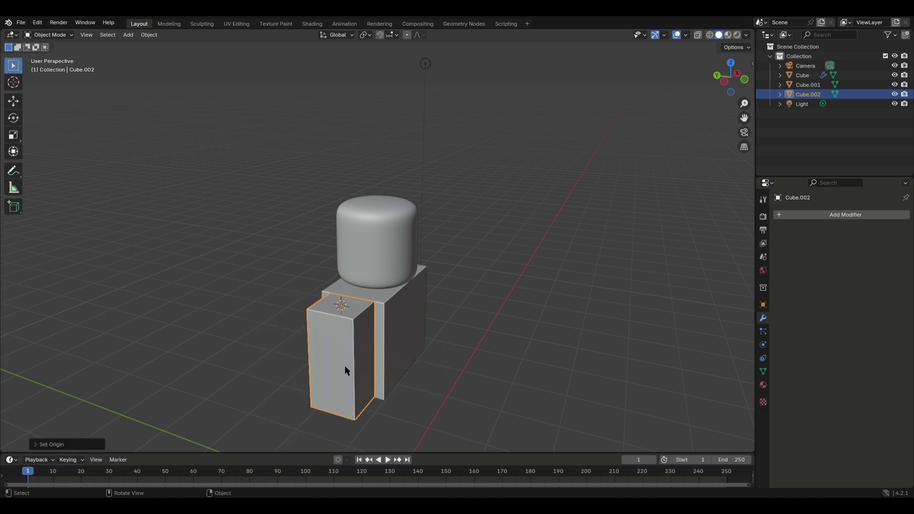
Step: Start rotating the arm about the global X axis from its shoulder origin
{"action": "key", "text": "Tab"}
{"action": "middle_click_drag", "start_coordinate": [327, 361], "coordinate": [337, 352]}
{"action": "key", "text": "Tab"}
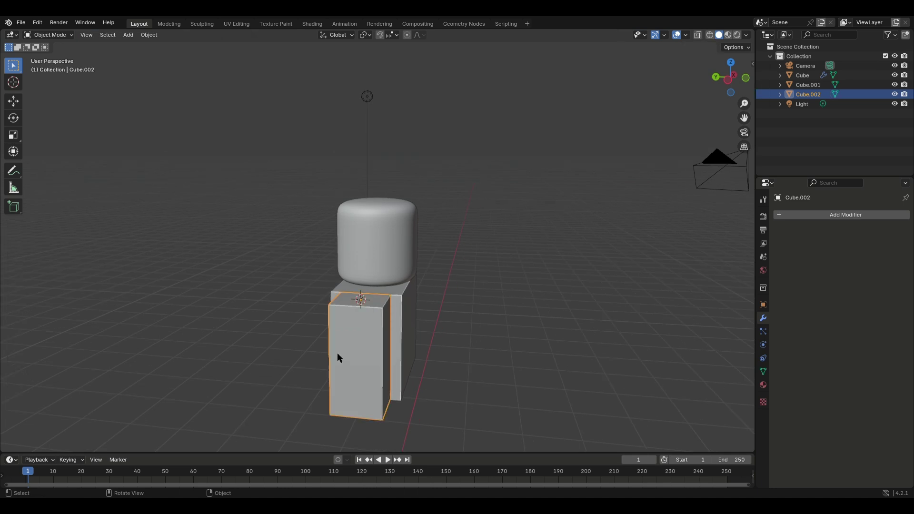
{"action": "key", "text": "r"}
{"action": "key", "text": "x"}
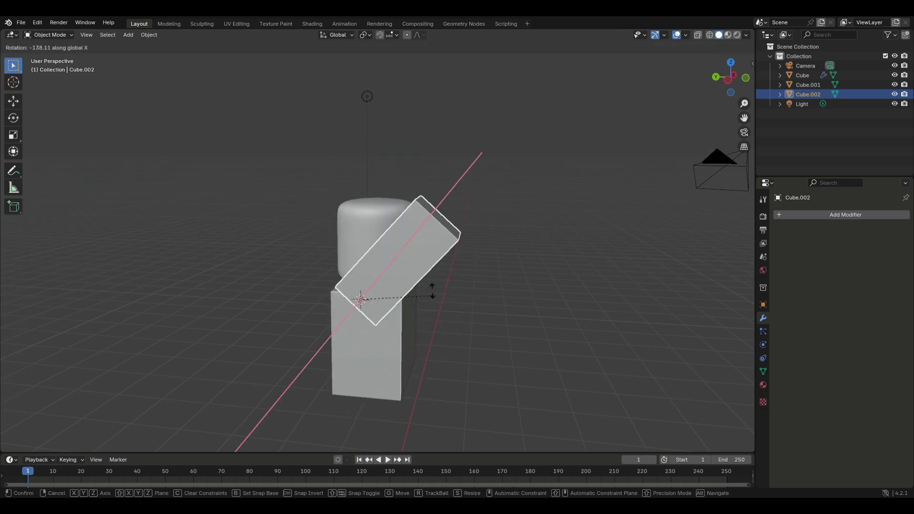
Step: Frame Cube.002 up close from a low front angle and enter Edit Mode
{"action": "left_click", "coordinate": [466, 322]}
{"action": "middle_click_drag", "start_coordinate": [464, 327], "coordinate": [431, 329]}
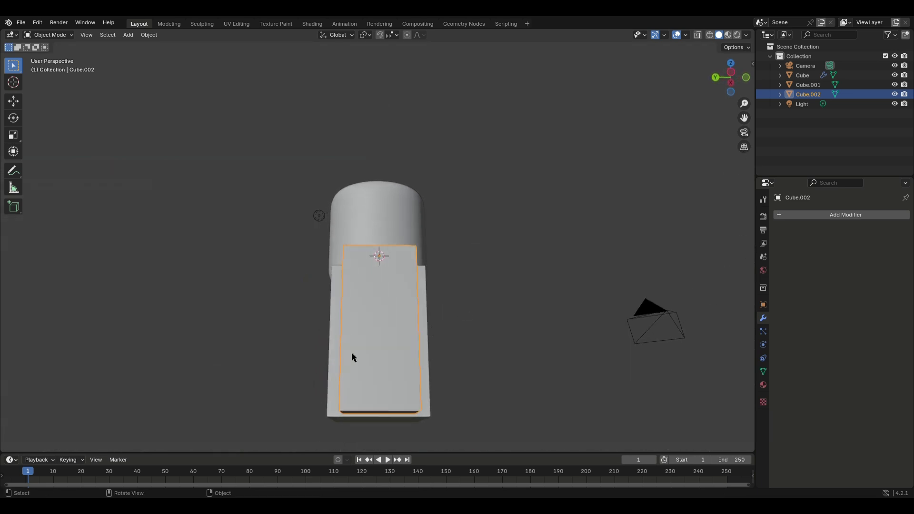
{"action": "key", "text": "grave"}
{"action": "left_click", "coordinate": [434, 407]}
{"action": "scroll", "coordinate": [447, 406], "scroll_direction": "down", "scroll_amount": 2}
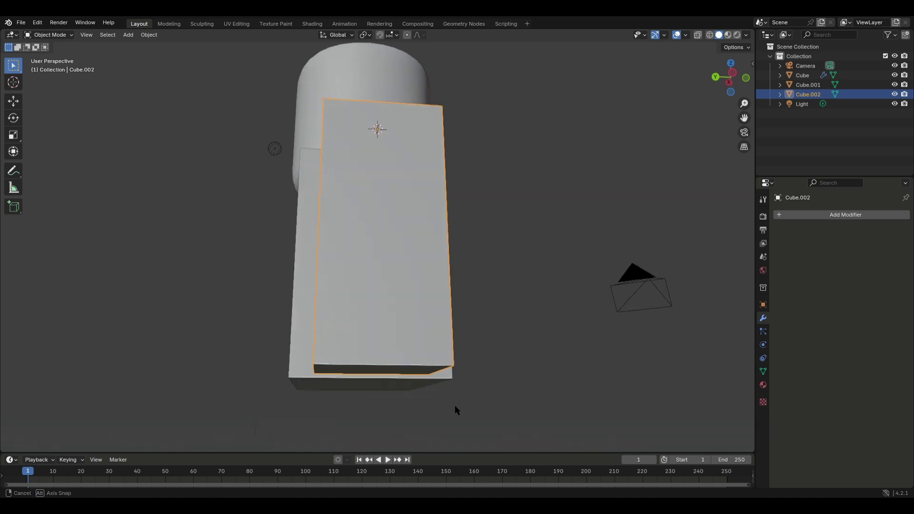
{"action": "middle_click_drag", "start_coordinate": [455, 405], "coordinate": [363, 305]}
{"action": "key", "text": "Tab"}
Step: Add a 2-cut loop cut, squeeze the loops together along Z, and slide them near the bottom
{"action": "key", "text": "ctrl+r"}
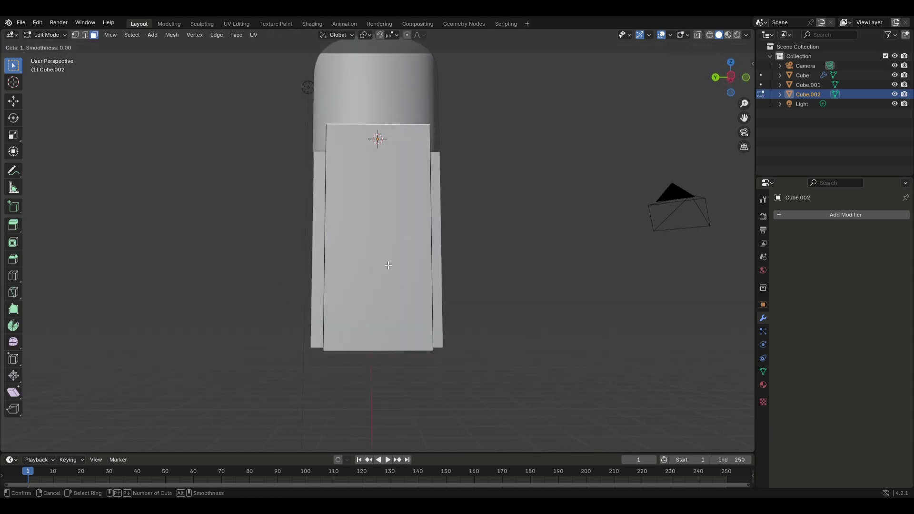
{"action": "scroll", "coordinate": [342, 235], "scroll_direction": "up", "scroll_amount": 1}
{"action": "left_click", "coordinate": [341, 235]}
{"action": "key", "text": "s"}
{"action": "key", "text": "z"}
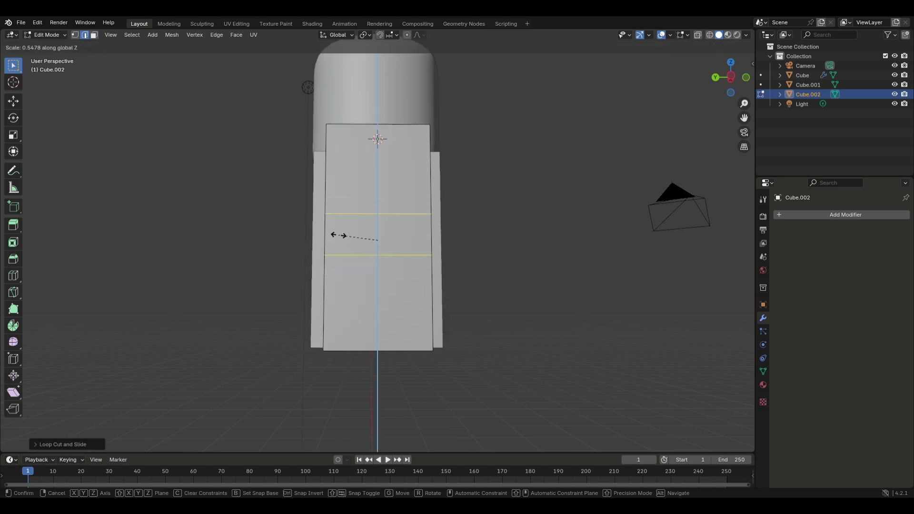
{"action": "left_click", "coordinate": [373, 239]}
{"action": "key", "text": "g"}
{"action": "key", "text": "z"}
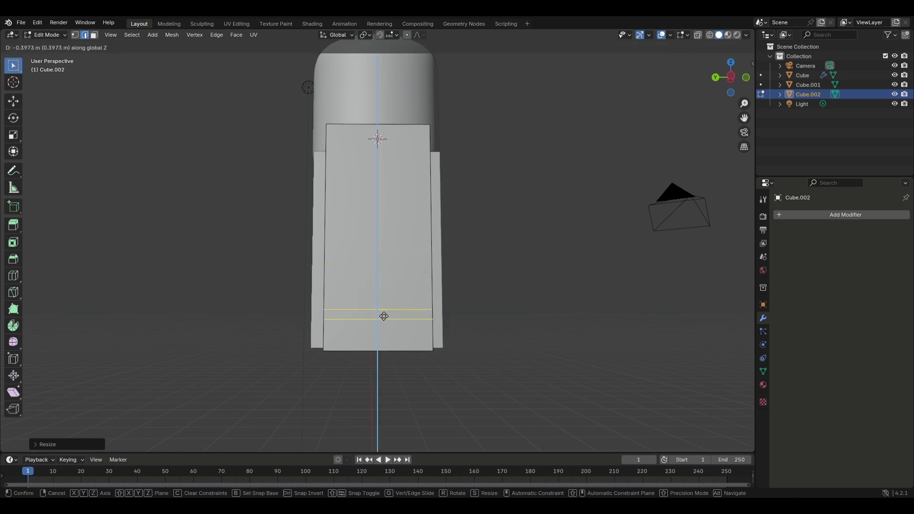
{"action": "left_click", "coordinate": [380, 322]}
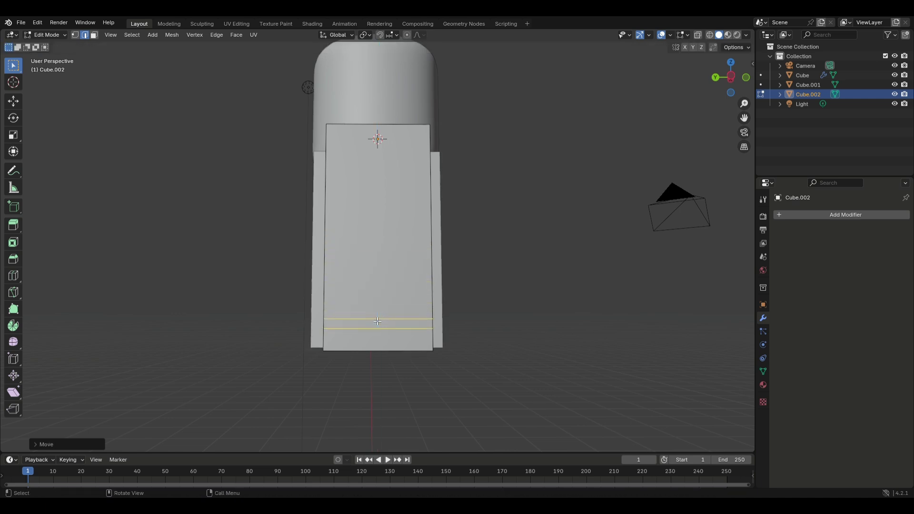
{"action": "middle_click_drag", "start_coordinate": [380, 322], "coordinate": [309, 317]}
Step: Extrude the strip face loop between the cuts along its normals, then return to Object Mode
{"action": "key", "text": "3"}
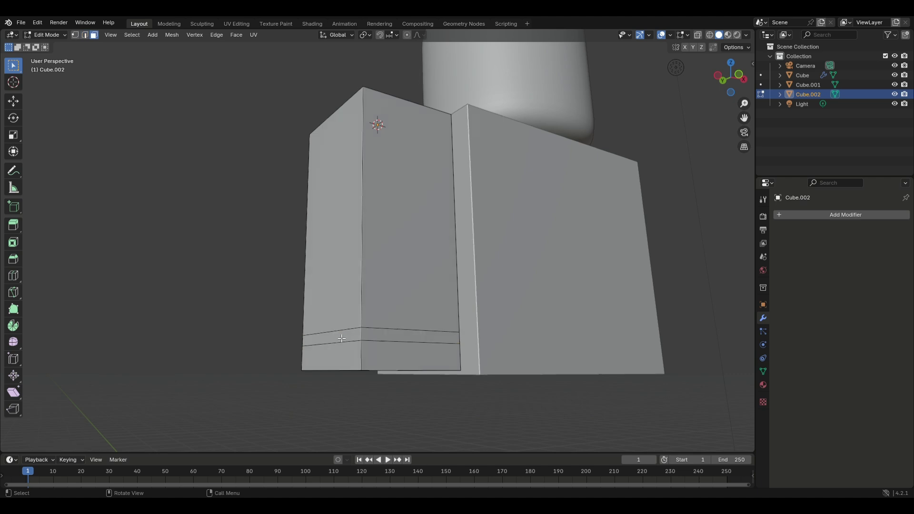
{"action": "left_click", "coordinate": [350, 339], "text": "alt"}
{"action": "left_click", "coordinate": [361, 341], "text": "alt"}
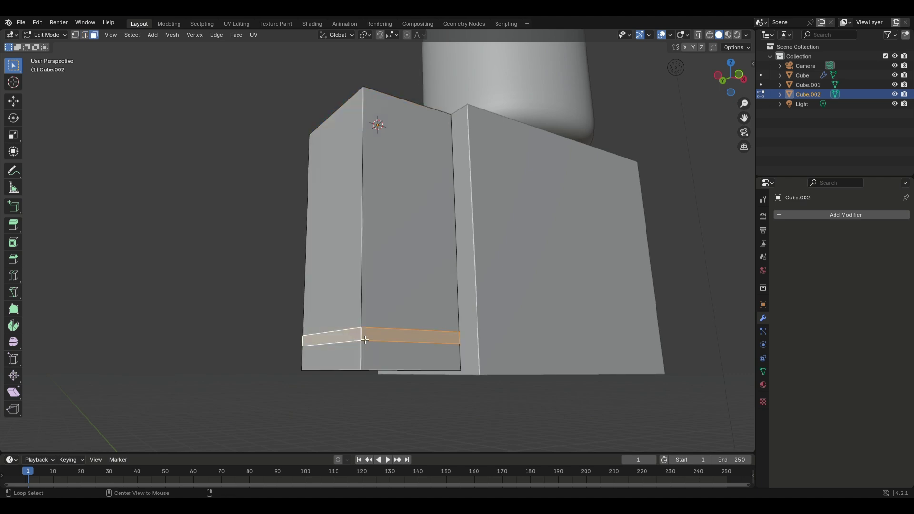
{"action": "key", "text": "alt+e"}
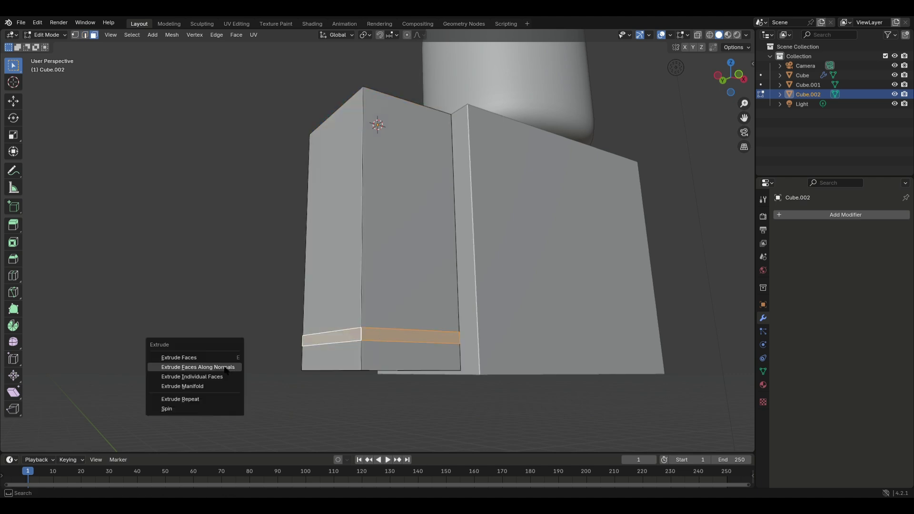
{"action": "left_click", "coordinate": [226, 369]}
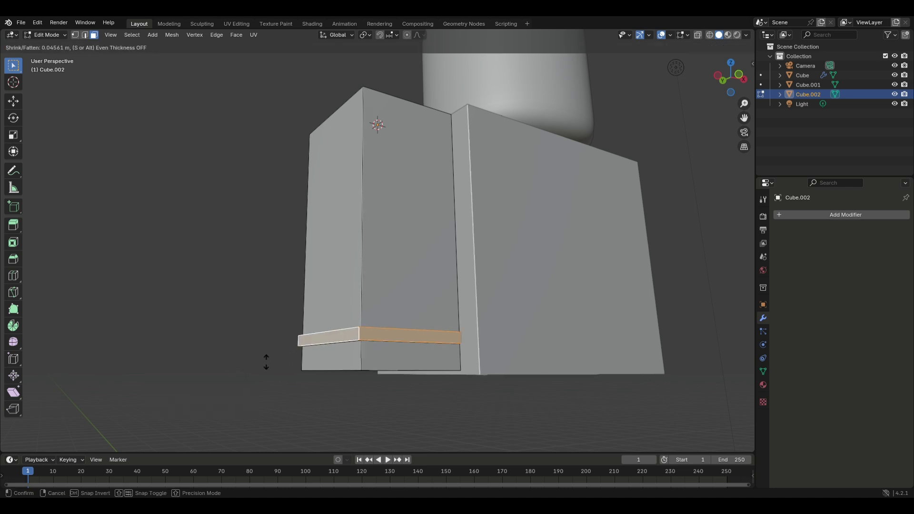
{"action": "left_click", "coordinate": [230, 384]}
{"action": "key", "text": "Tab"}
{"action": "scroll", "coordinate": [227, 379], "scroll_direction": "down", "scroll_amount": 3}
{"action": "middle_click_drag", "start_coordinate": [227, 379], "coordinate": [301, 265]}
{"action": "scroll", "coordinate": [352, 344], "scroll_direction": "down", "scroll_amount": 3}
{"action": "middle_click_drag", "start_coordinate": [530, 177], "coordinate": [585, 157]}
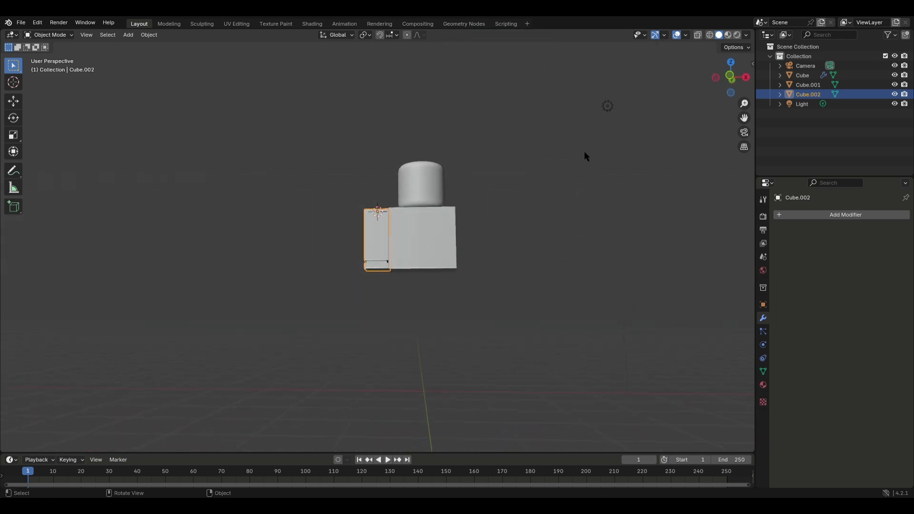
{"action": "left_click", "coordinate": [731, 75]}
{"action": "scroll", "coordinate": [447, 201], "scroll_direction": "up", "scroll_amount": 5}
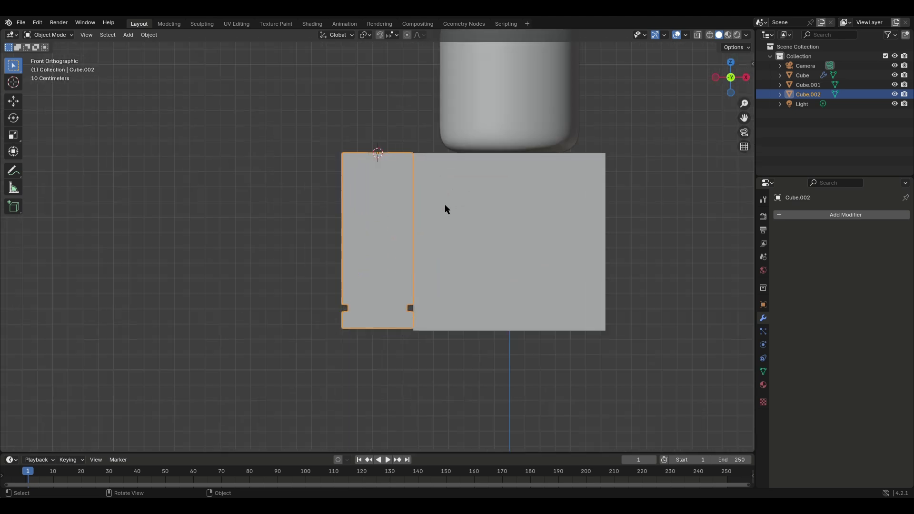
{"action": "left_click", "coordinate": [788, 215]}
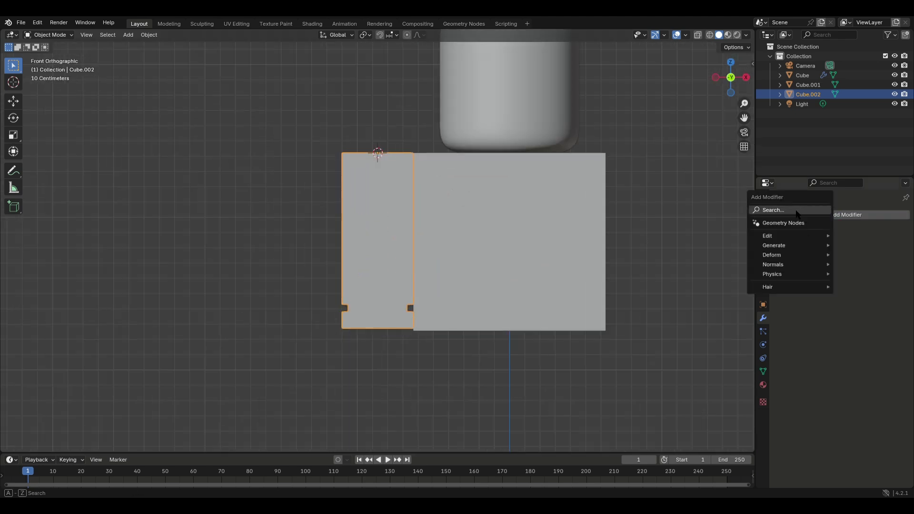
{"action": "type", "text": "mirr"}
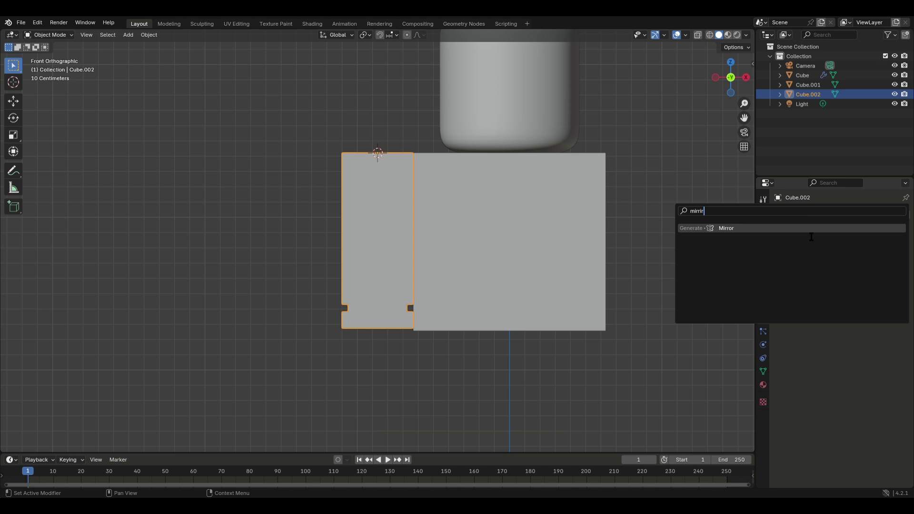
{"action": "type", "text": "ir"}
{"action": "left_click", "coordinate": [779, 229]}
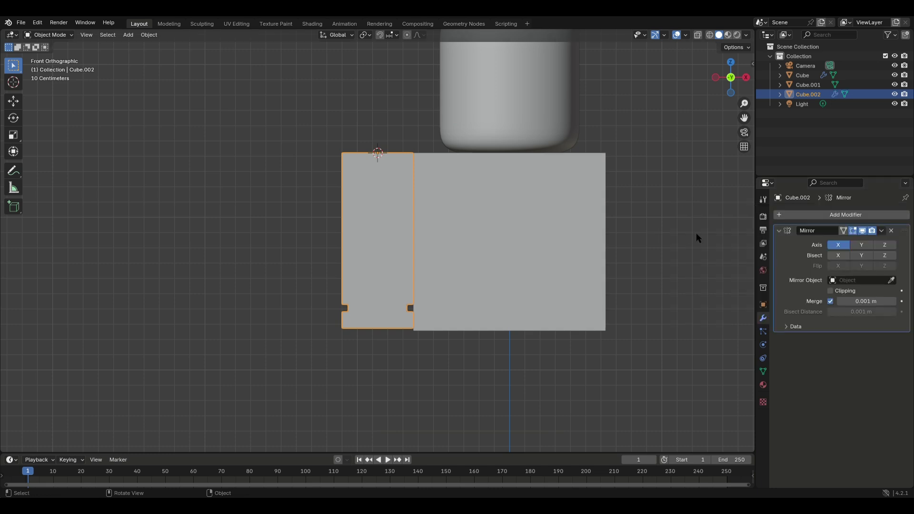
{"action": "left_click", "coordinate": [859, 245]}
{"action": "left_click", "coordinate": [841, 244]}
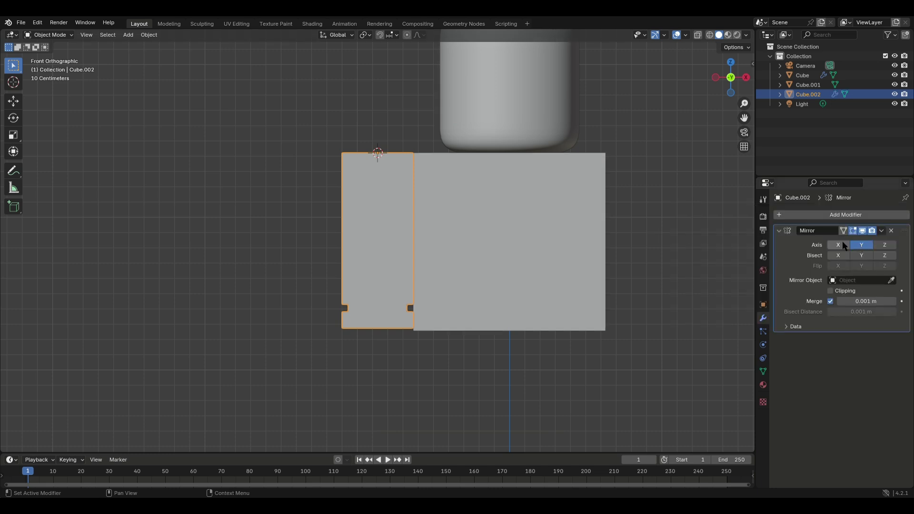
{"action": "left_click", "coordinate": [869, 281]}
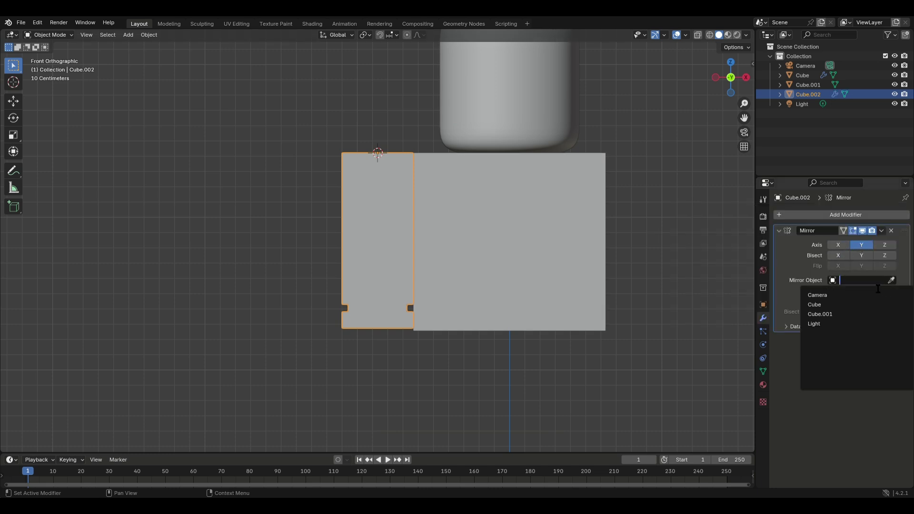
{"action": "left_click", "coordinate": [891, 230]}
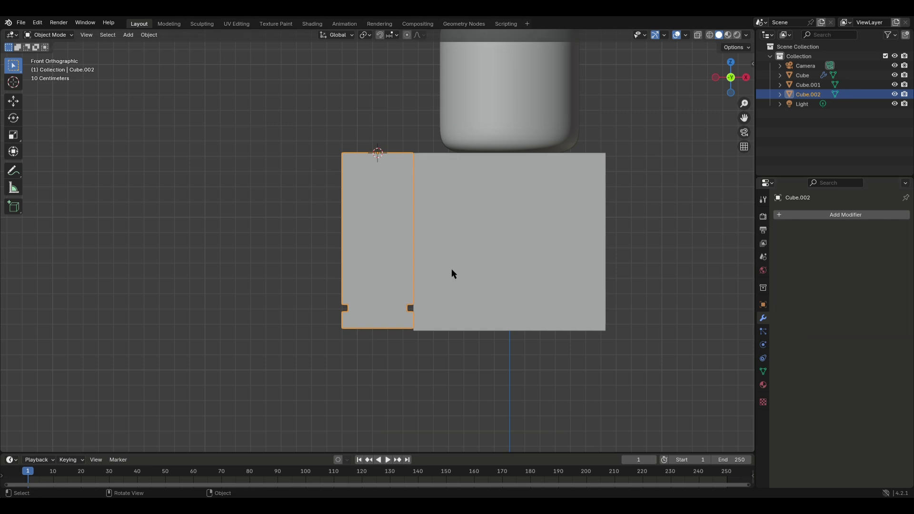
{"action": "key", "text": "shift+d"}
Step: Slide the arm copy, Cube.003, along X against the torso's right side
{"action": "key", "text": "x"}
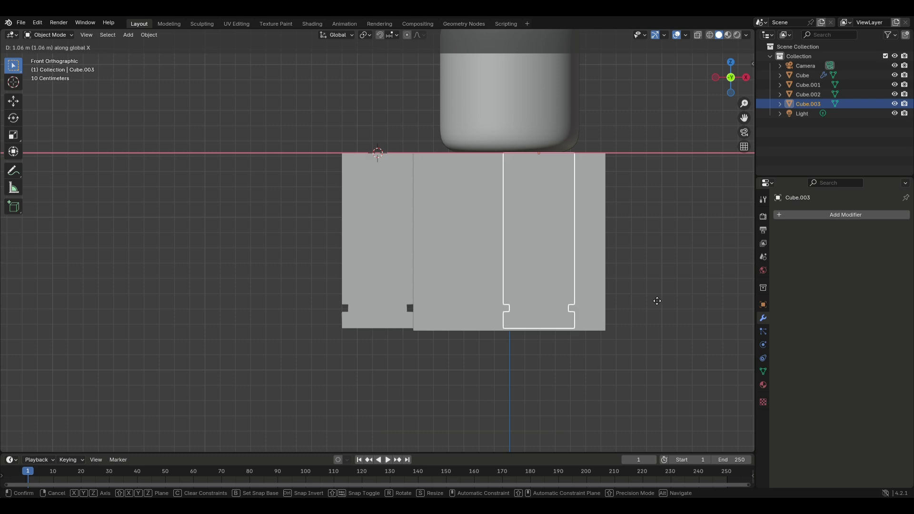
{"action": "left_click", "coordinate": [717, 312]}
{"action": "left_click", "coordinate": [716, 311]}
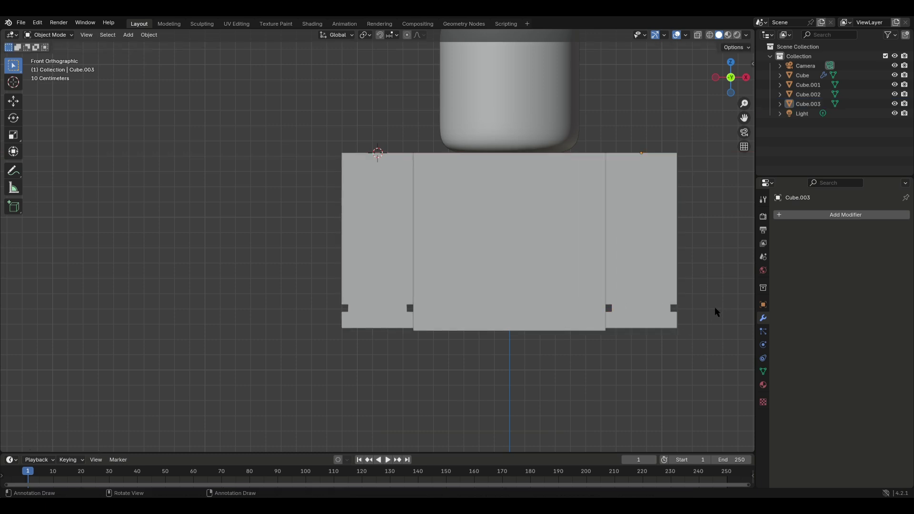
{"action": "scroll", "coordinate": [714, 313], "scroll_direction": "down", "scroll_amount": 4}
{"action": "middle_click_drag", "start_coordinate": [714, 313], "coordinate": [386, 267]}
{"action": "key", "text": "Tab"}
Step: Lower both arms' bottom faces about 0.1 m using an X-ray box selection in front view
{"action": "scroll", "coordinate": [383, 274], "scroll_direction": "up", "scroll_amount": 2}
{"action": "key", "text": "Tab"}
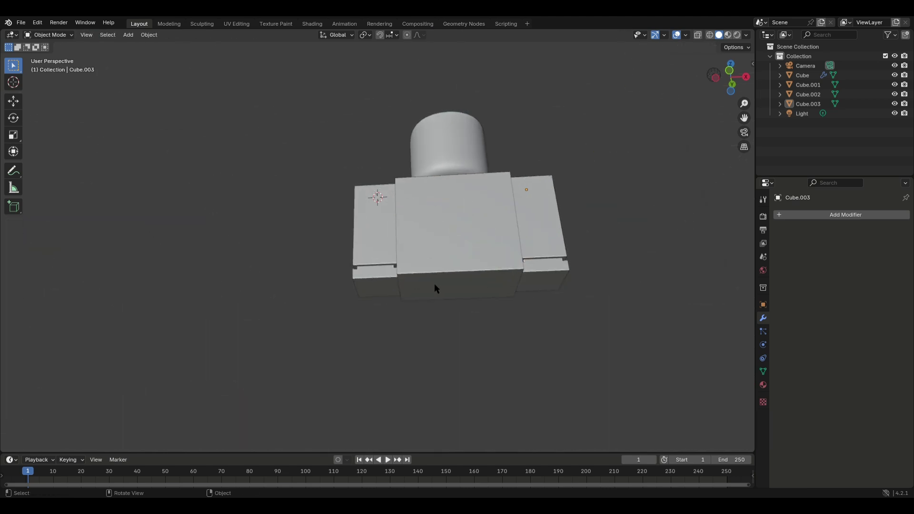
{"action": "left_click", "coordinate": [449, 290]}
{"action": "key", "text": "Tab"}
{"action": "key", "text": "Tab"}
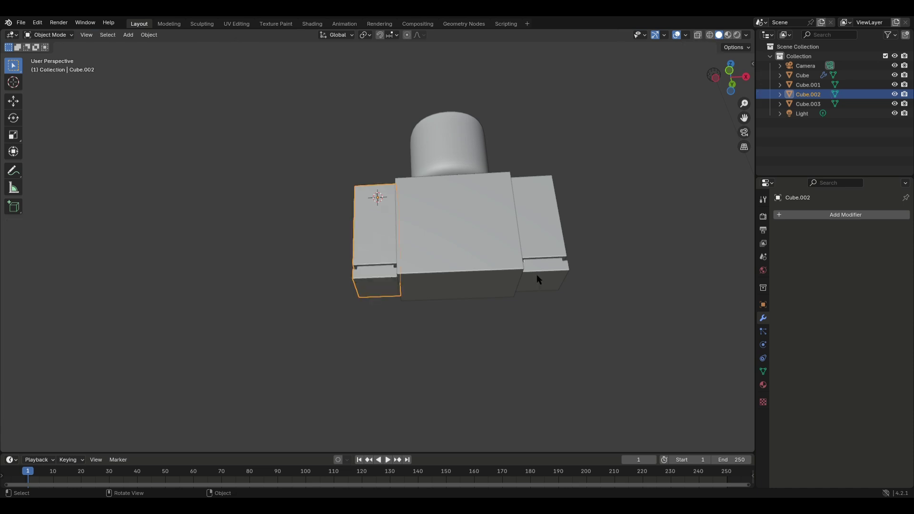
{"action": "left_click", "coordinate": [552, 278], "text": "shift"}
{"action": "key", "text": "Tab"}
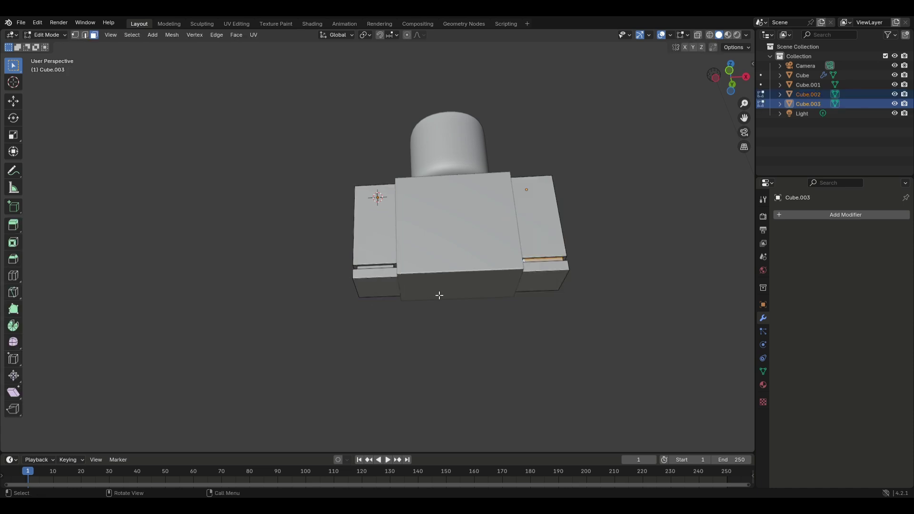
{"action": "left_click", "coordinate": [739, 71]}
{"action": "key", "text": "alt+z"}
{"action": "key", "text": "b"}
{"action": "left_click_drag", "start_coordinate": [343, 285], "coordinate": [694, 368]}
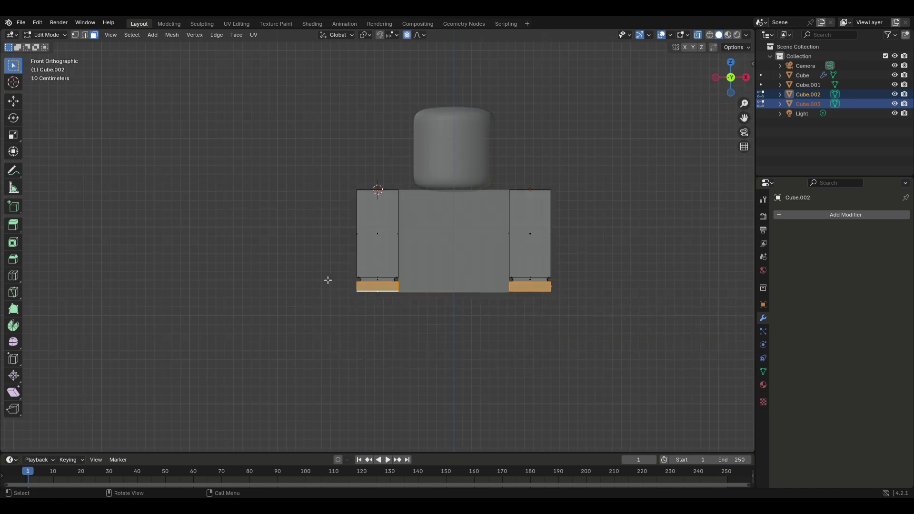
{"action": "key", "text": "g"}
{"action": "key", "text": "z"}
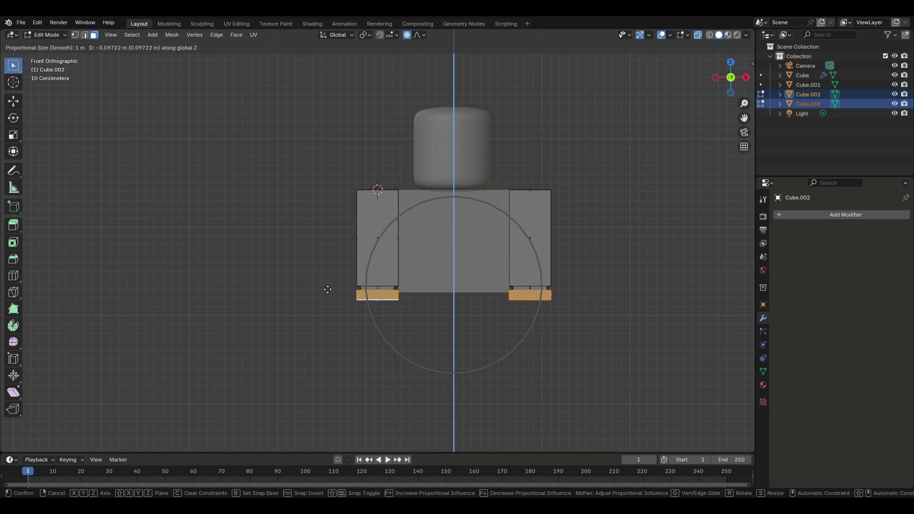
{"action": "left_click", "coordinate": [327, 294]}
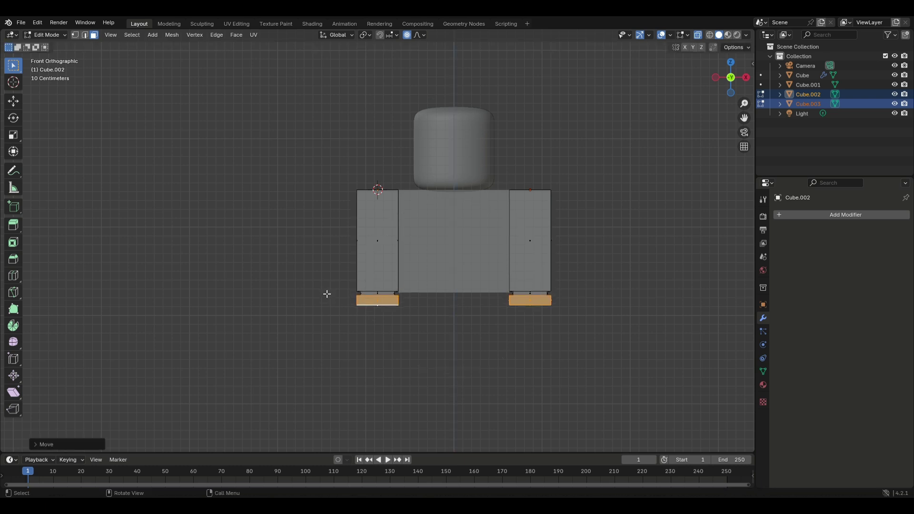
{"action": "key", "text": "Tab"}
Step: Drop the torso's bottom face along Z to sit level with the arm bottoms
{"action": "left_click", "coordinate": [439, 290]}
{"action": "key", "text": "Tab"}
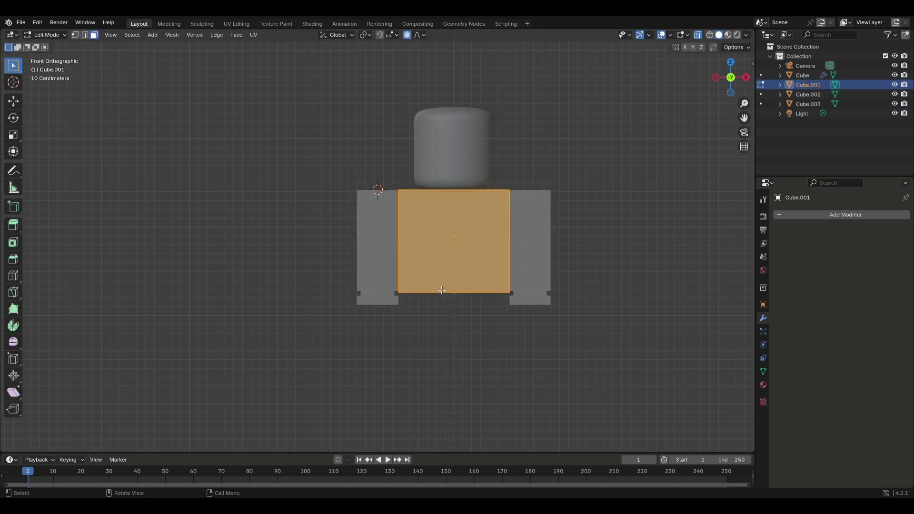
{"action": "left_click", "coordinate": [414, 292]}
{"action": "key", "text": "g"}
{"action": "key", "text": "z"}
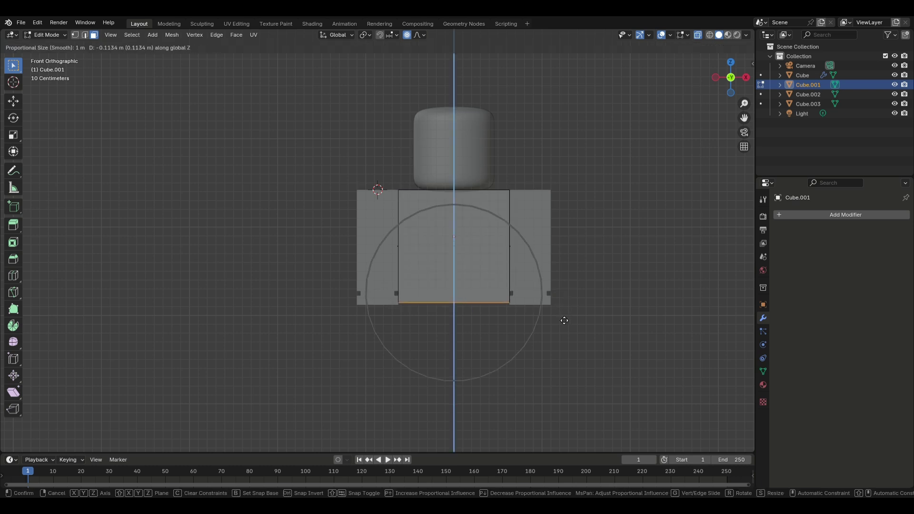
{"action": "left_click", "coordinate": [563, 323]}
{"action": "key", "text": "Tab"}
{"action": "middle_click_drag", "start_coordinate": [563, 321], "coordinate": [509, 238]}
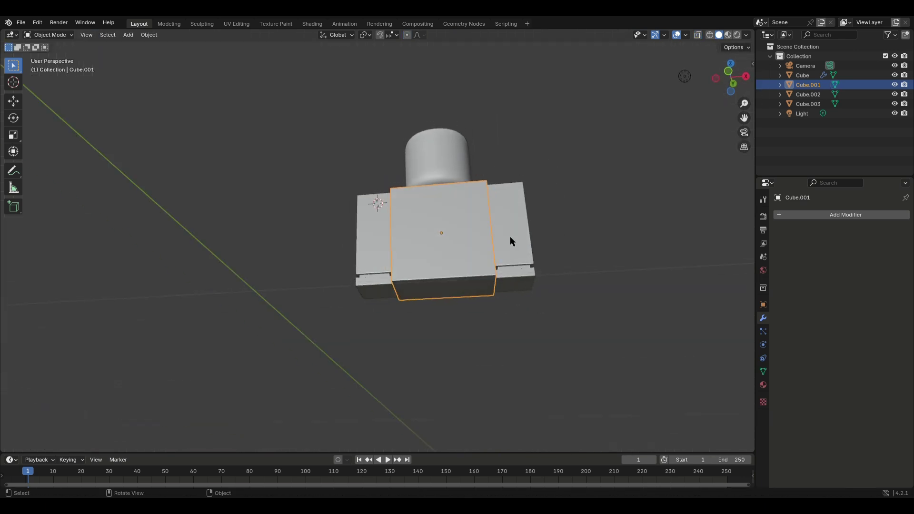
Step: In front view, duplicate the left arm block and place the copy, Cube.004, under the torso
{"action": "left_click", "coordinate": [510, 238]}
{"action": "left_click", "coordinate": [730, 72]}
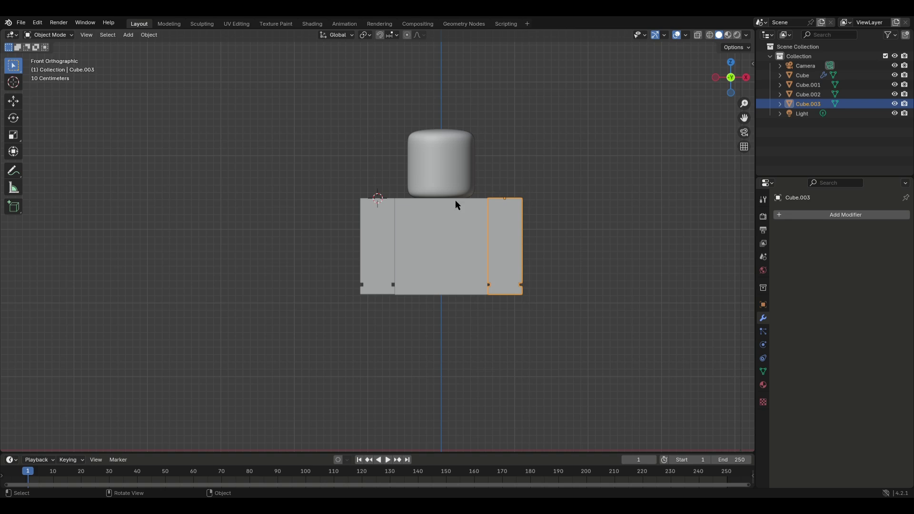
{"action": "left_click", "coordinate": [390, 235]}
{"action": "left_click", "coordinate": [386, 237]}
{"action": "scroll", "coordinate": [385, 235], "scroll_direction": "up", "scroll_amount": 3}
{"action": "key", "text": "shift+d"}
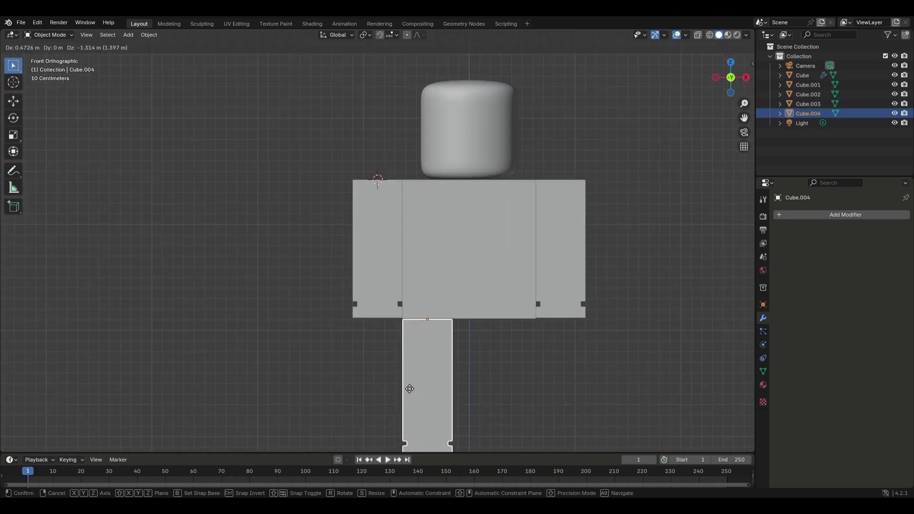
{"action": "left_click", "coordinate": [406, 387]}
Step: Rescale the leg block's faces in depth along Y and width along X
{"action": "left_click", "coordinate": [398, 376]}
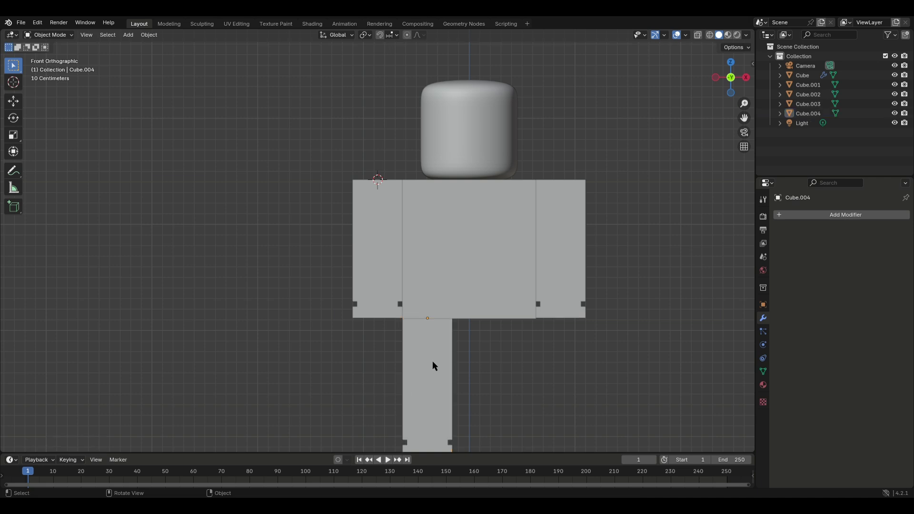
{"action": "key", "text": "Tab"}
{"action": "scroll", "coordinate": [449, 323], "scroll_direction": "down", "scroll_amount": 1}
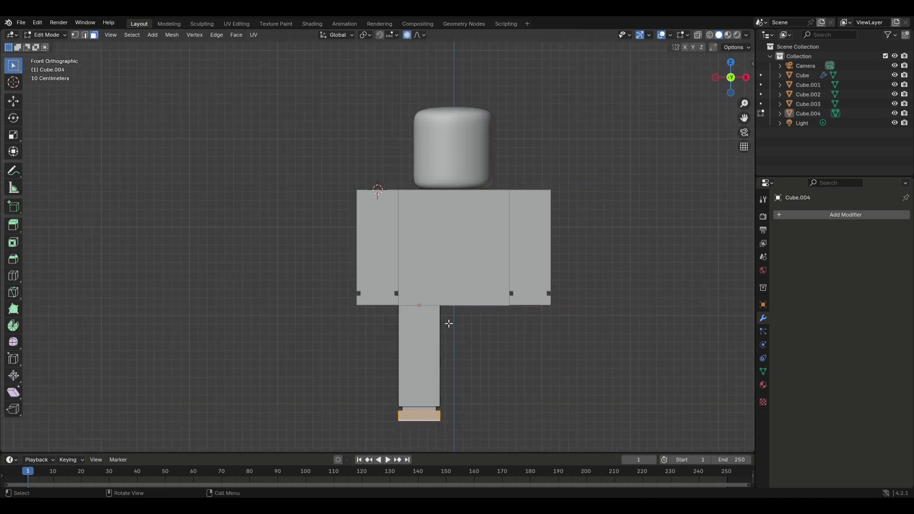
{"action": "left_click_drag", "start_coordinate": [437, 301], "coordinate": [490, 450]}
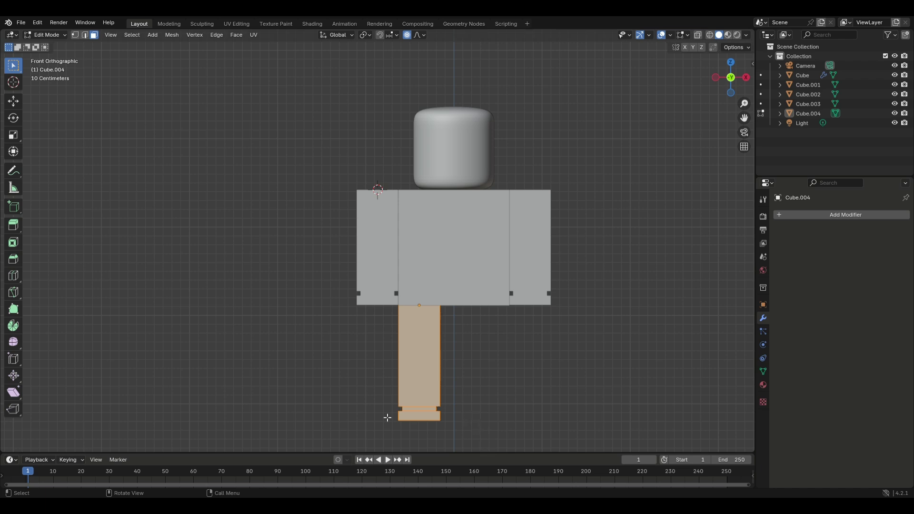
{"action": "key", "text": "s"}
{"action": "key", "text": "y"}
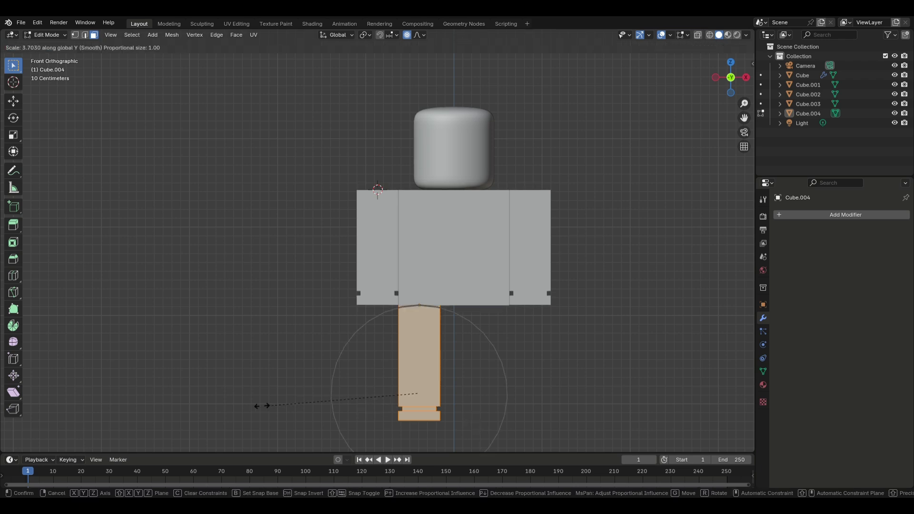
{"action": "left_click", "coordinate": [336, 394]}
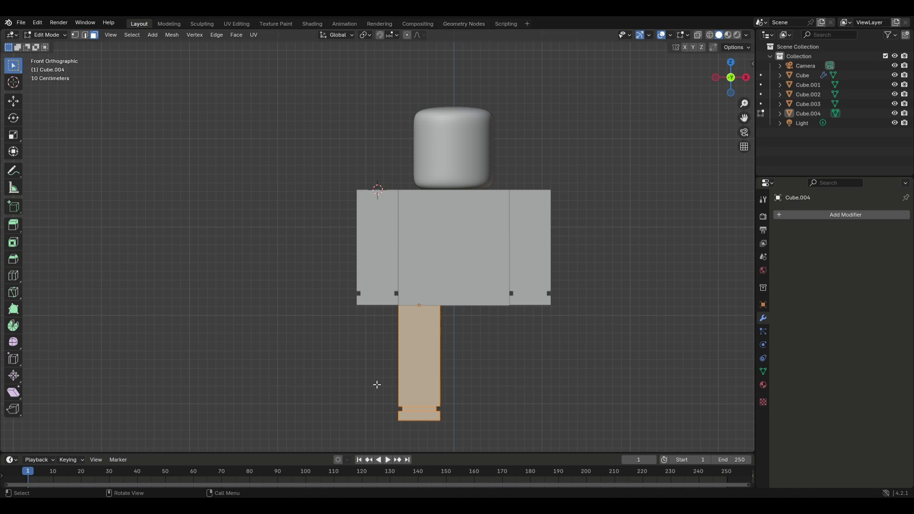
{"action": "key", "text": "s"}
{"action": "key", "text": "x"}
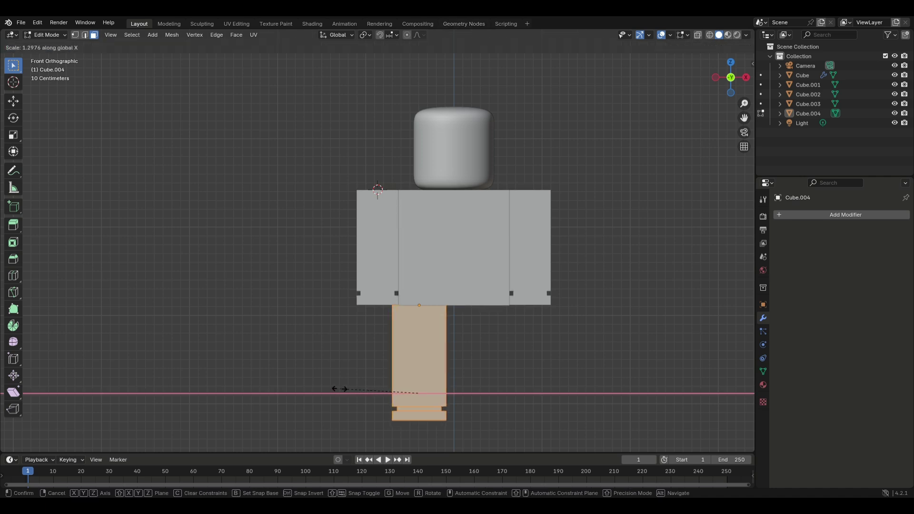
{"action": "left_click", "coordinate": [342, 390]}
Step: Shift the leg sideways along X and fine-tune its width
{"action": "key", "text": "g"}
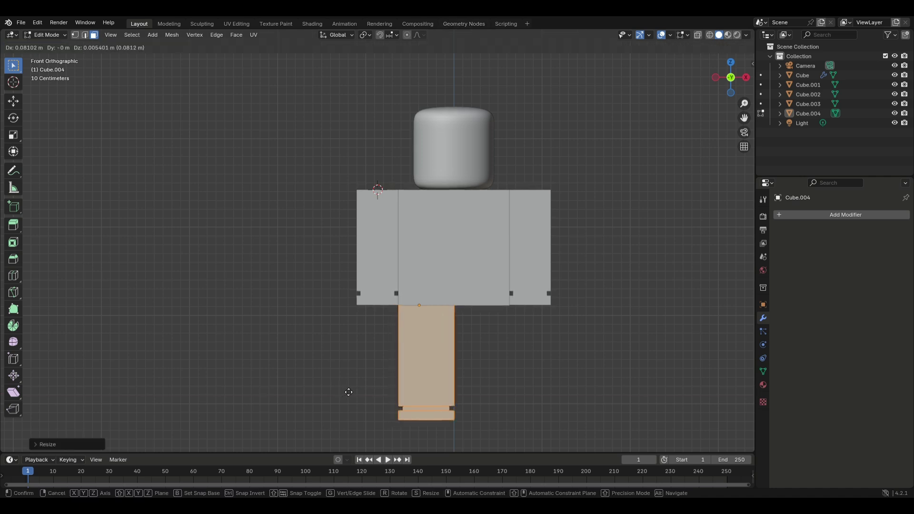
{"action": "key", "text": "x"}
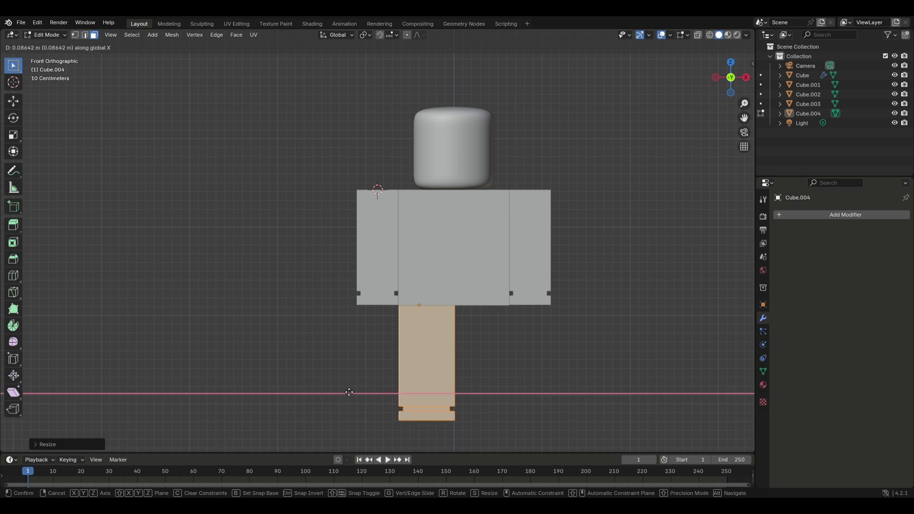
{"action": "left_click", "coordinate": [348, 391]}
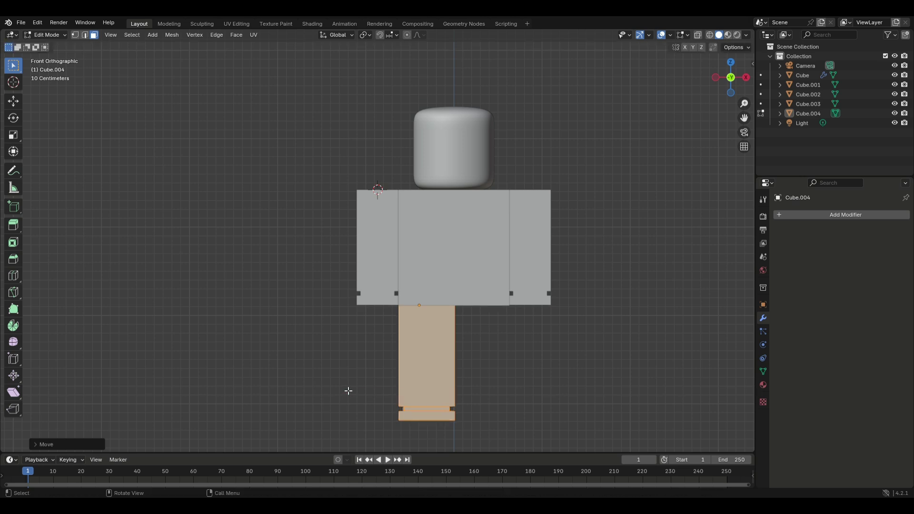
{"action": "key", "text": "s"}
{"action": "key", "text": "x"}
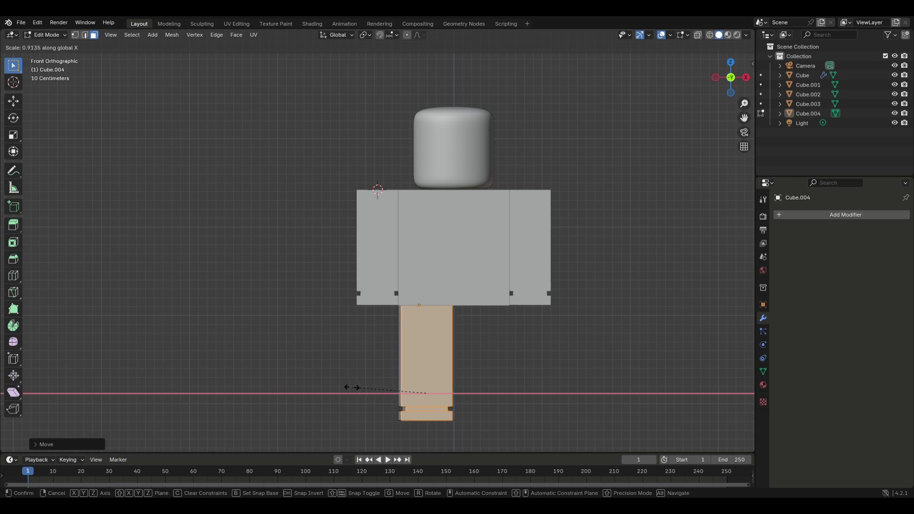
{"action": "left_click", "coordinate": [399, 373]}
{"action": "key", "text": "alt+z"}
{"action": "left_click_drag", "start_coordinate": [366, 281], "coordinate": [585, 451]}
{"action": "middle_click_drag", "start_coordinate": [584, 451], "coordinate": [685, 399]}
{"action": "key", "text": "ctrl+z"}
{"action": "key", "text": "ctrl+z"}
{"action": "middle_click_drag", "start_coordinate": [528, 428], "coordinate": [472, 342]}
Step: In front view, widen the whole leg about 1.27× along X and move it under the torso's left half
{"action": "key", "text": "Tab"}
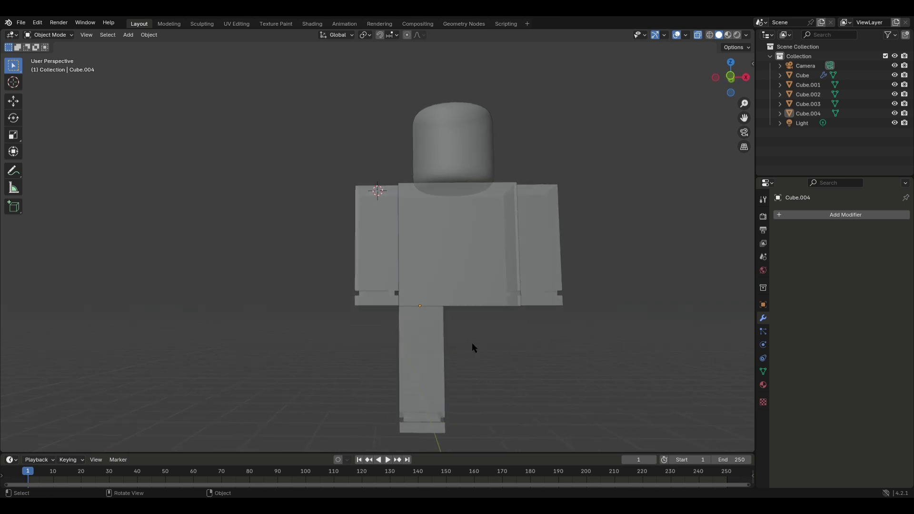
{"action": "left_click", "coordinate": [728, 78]}
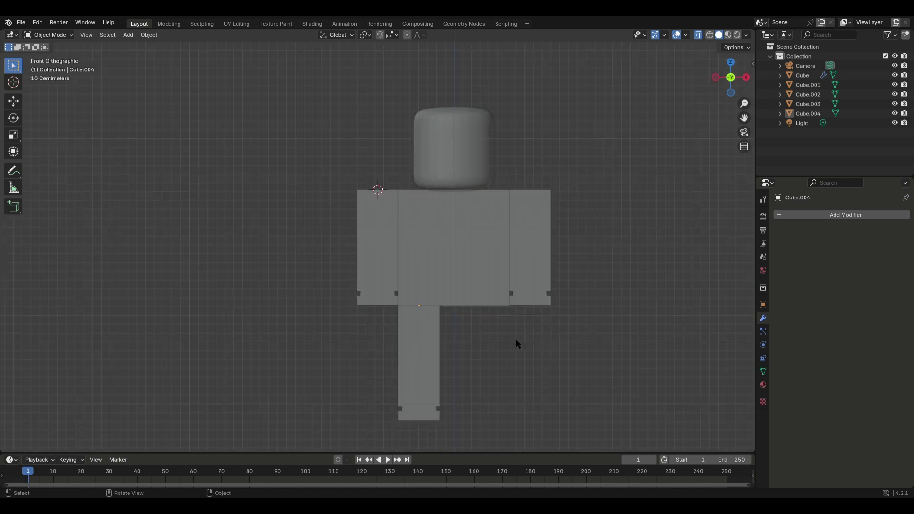
{"action": "key", "text": "Tab"}
{"action": "key", "text": "a"}
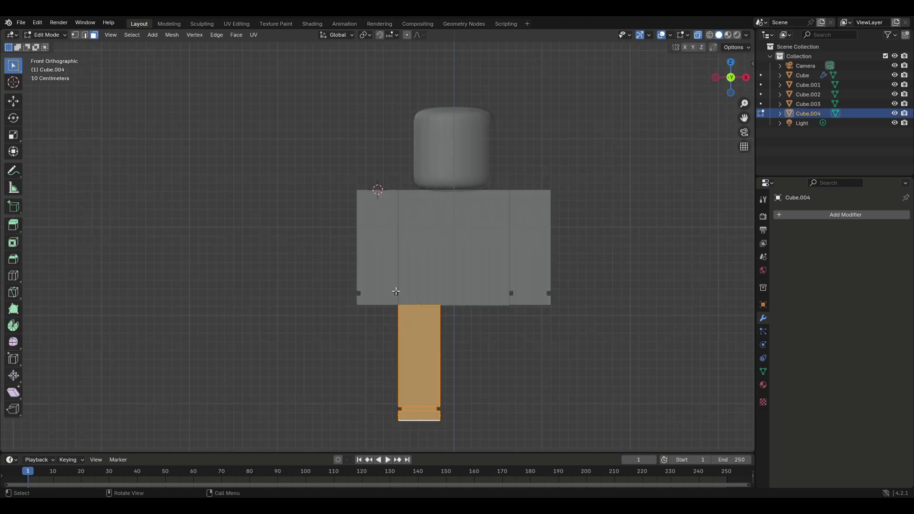
{"action": "key", "text": "s"}
{"action": "key", "text": "x"}
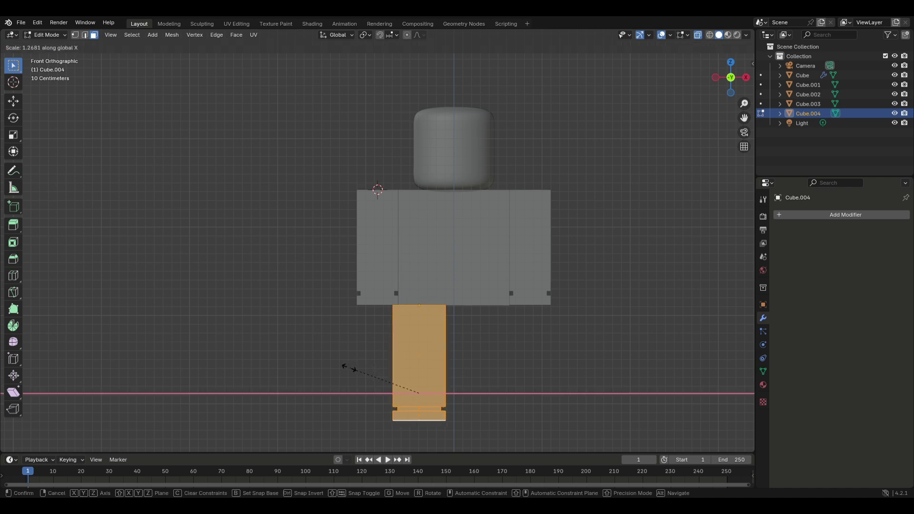
{"action": "left_click", "coordinate": [351, 369]}
{"action": "key", "text": "g"}
{"action": "key", "text": "x"}
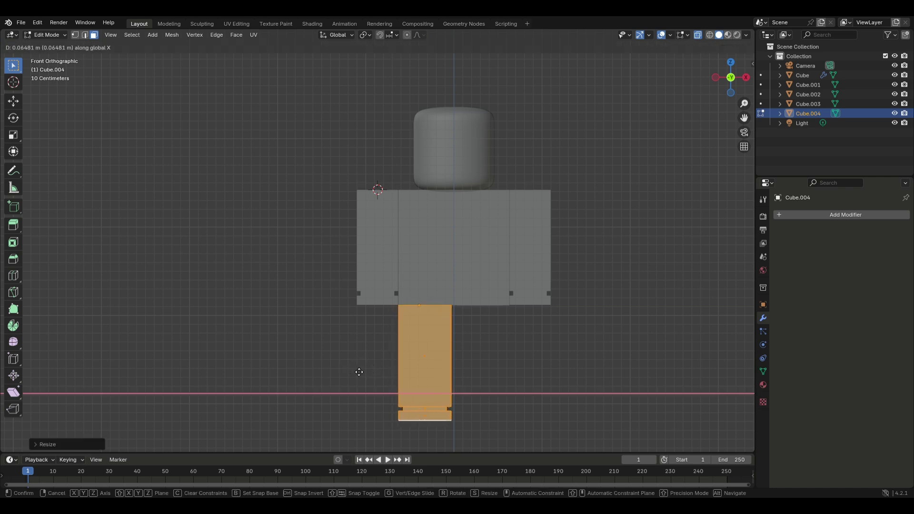
{"action": "left_click", "coordinate": [358, 371]}
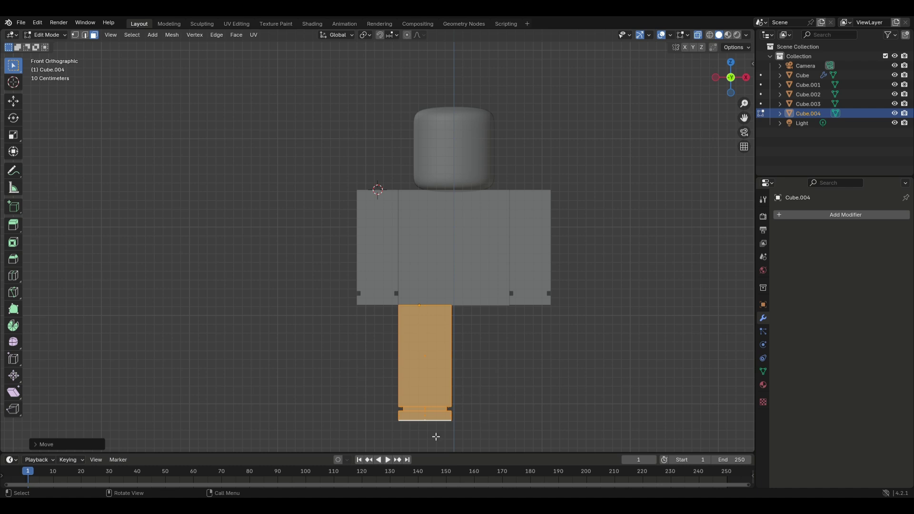
Step: Duplicate the leg as Cube.005 and move it about 0.65 m along X under the torso's right half
{"action": "key", "text": "Tab"}
{"action": "key", "text": "shift+d"}
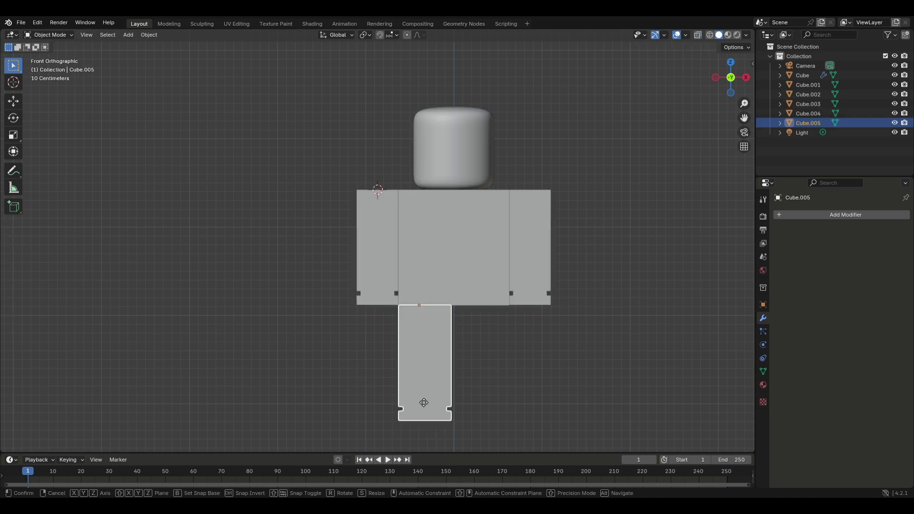
{"action": "key", "text": "x"}
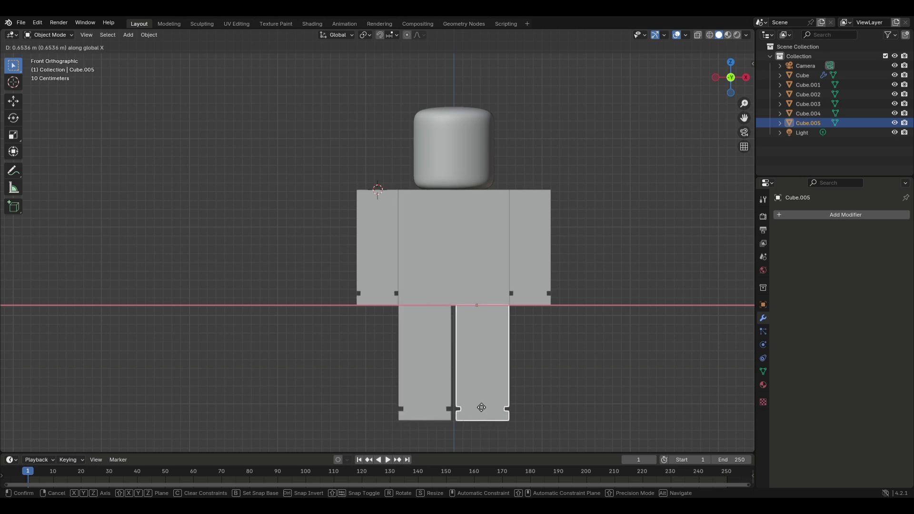
{"action": "left_click", "coordinate": [481, 408]}
{"action": "left_click", "coordinate": [518, 402]}
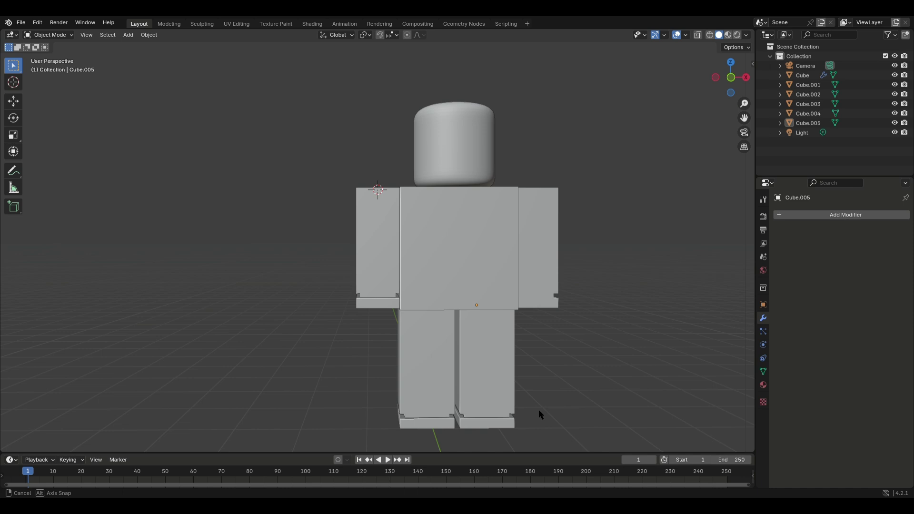
{"action": "middle_click_drag", "start_coordinate": [538, 409], "coordinate": [481, 434]}
Step: Isolate the head in local view and enter vertex edit mode looking at its underside
{"action": "left_click", "coordinate": [405, 195]}
{"action": "middle_click_drag", "start_coordinate": [456, 248], "coordinate": [450, 208]}
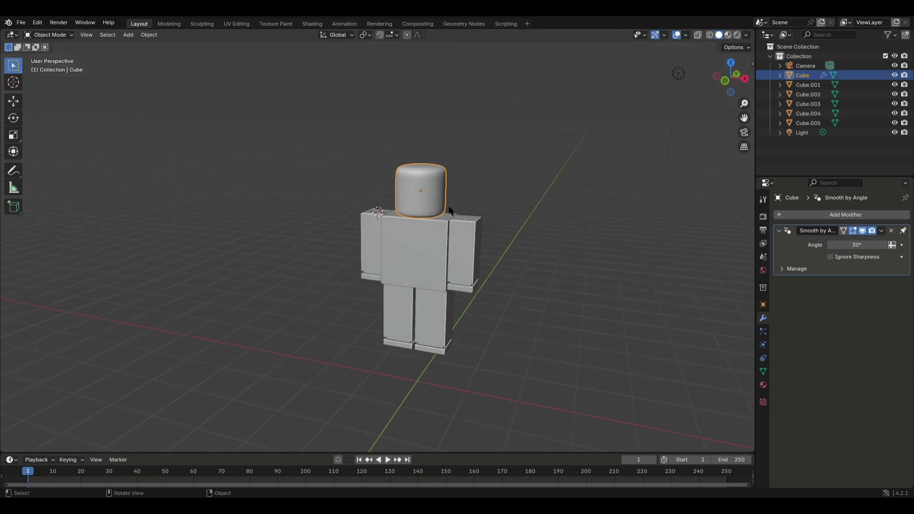
{"action": "key", "text": "KP_Divide"}
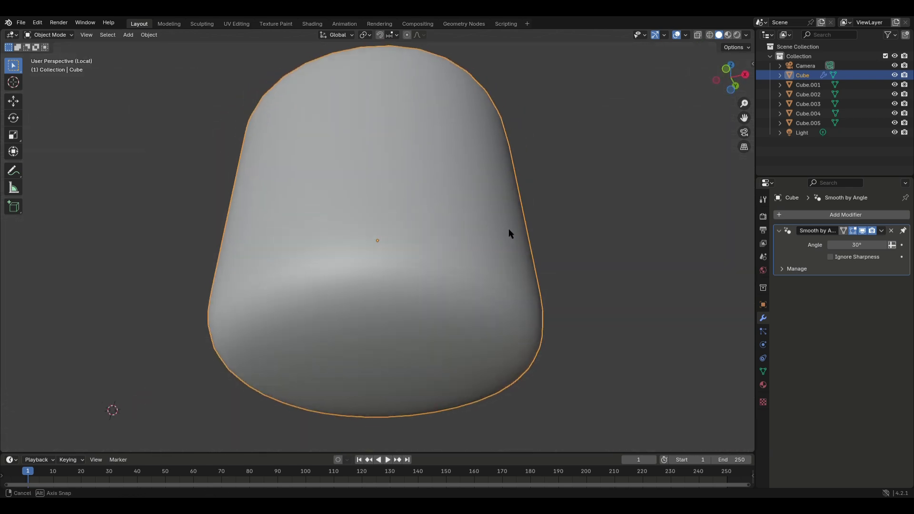
{"action": "key", "text": "Tab"}
{"action": "middle_click_drag", "start_coordinate": [508, 231], "coordinate": [405, 296]}
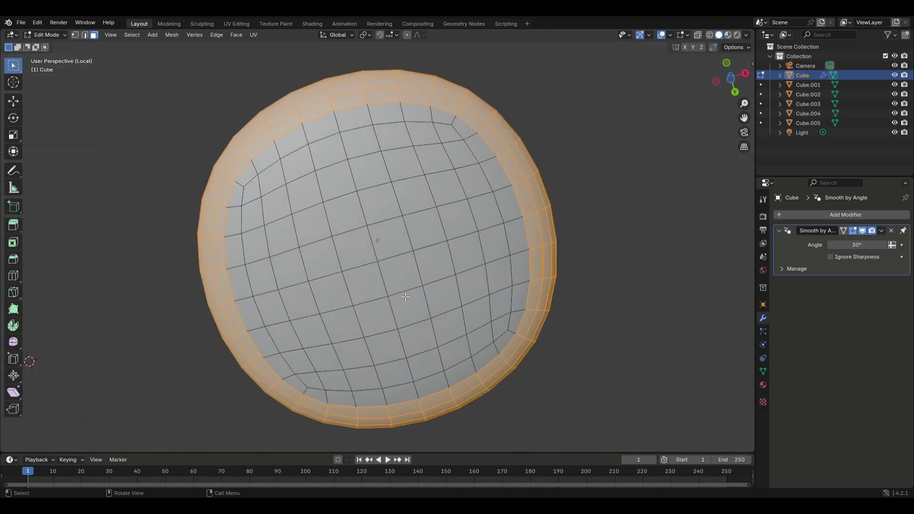
{"action": "key", "text": "1"}
Step: Snap the 3D cursor to the underside's centre vertex, then return to the full scene
{"action": "left_click", "coordinate": [380, 265]}
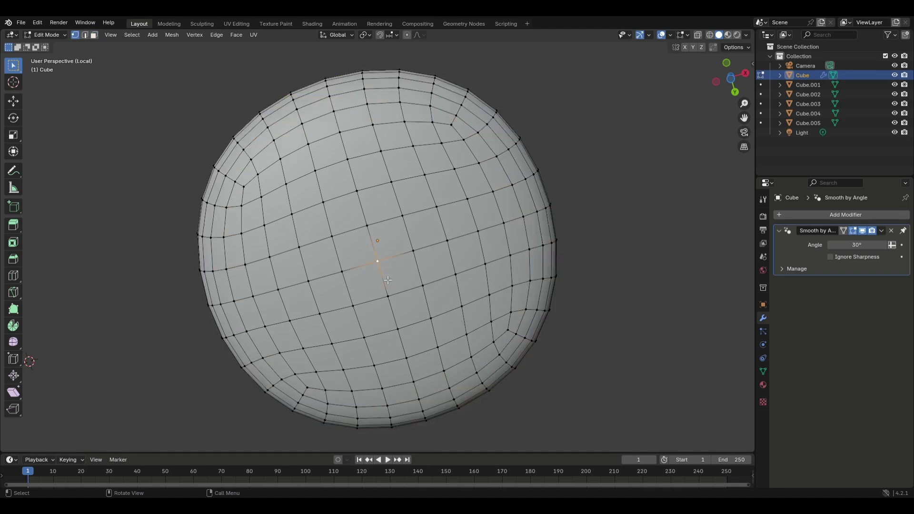
{"action": "right_click", "coordinate": [378, 265]}
{"action": "key", "text": "shift+s"}
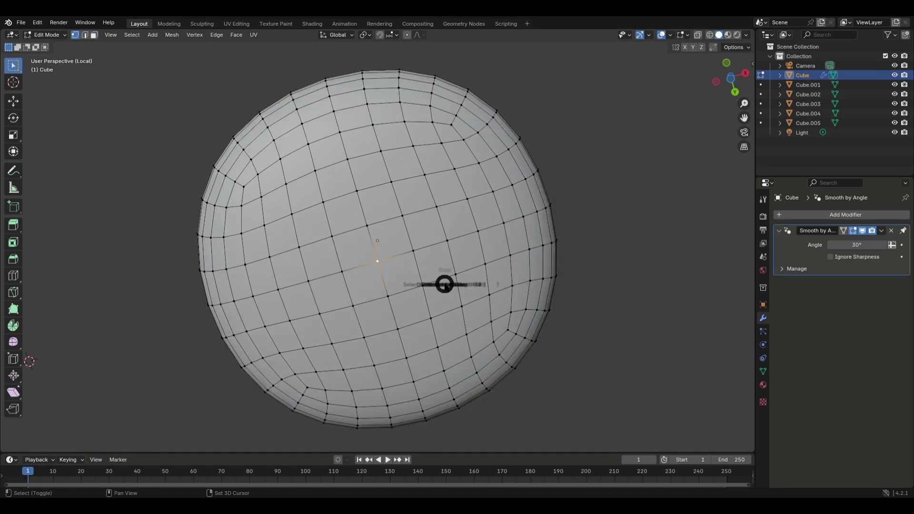
{"action": "left_click", "coordinate": [447, 338]}
{"action": "key", "text": "Tab"}
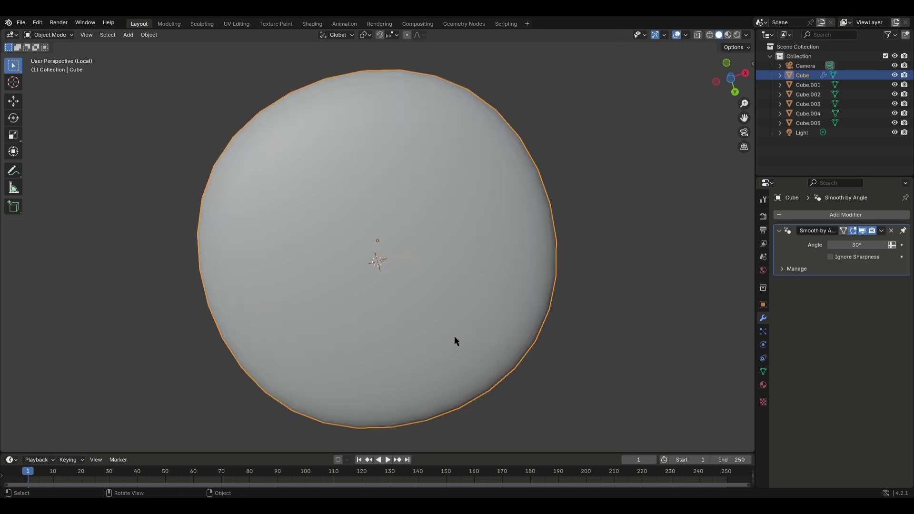
{"action": "middle_click_drag", "start_coordinate": [454, 336], "coordinate": [432, 433]}
{"action": "key", "text": "KP_Divide"}
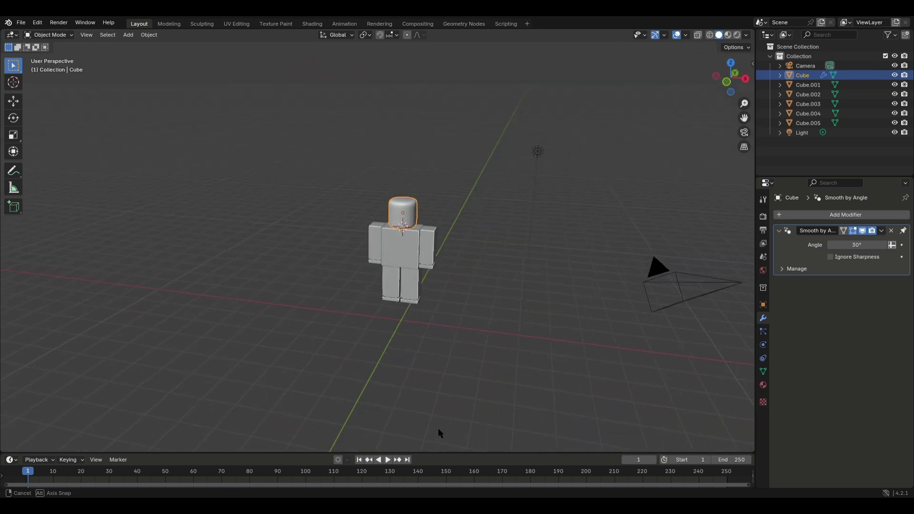
{"action": "scroll", "coordinate": [438, 262], "scroll_direction": "up", "scroll_amount": 4}
{"action": "scroll", "coordinate": [452, 256], "scroll_direction": "up", "scroll_amount": 3}
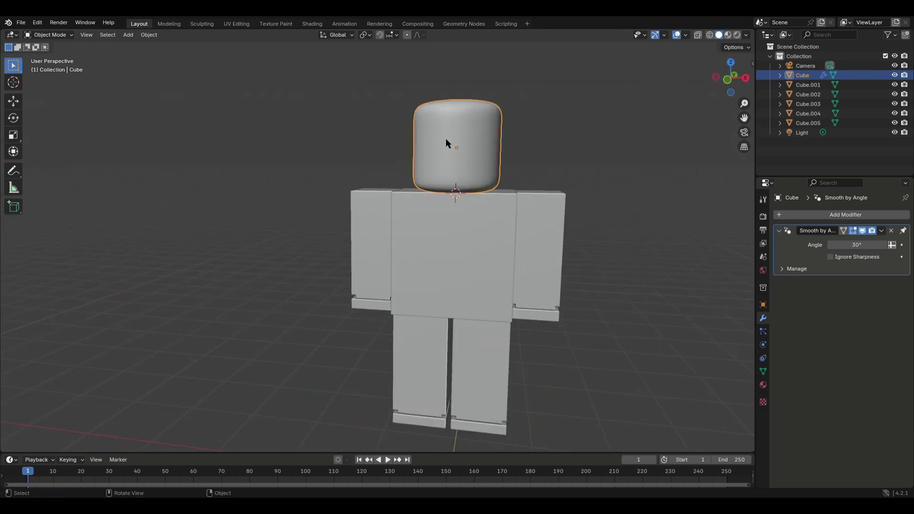
Step: Set the head's origin to the 3D cursor at its base
{"action": "right_click", "coordinate": [456, 180]}
{"action": "mouse_move", "coordinate": [456, 180]}
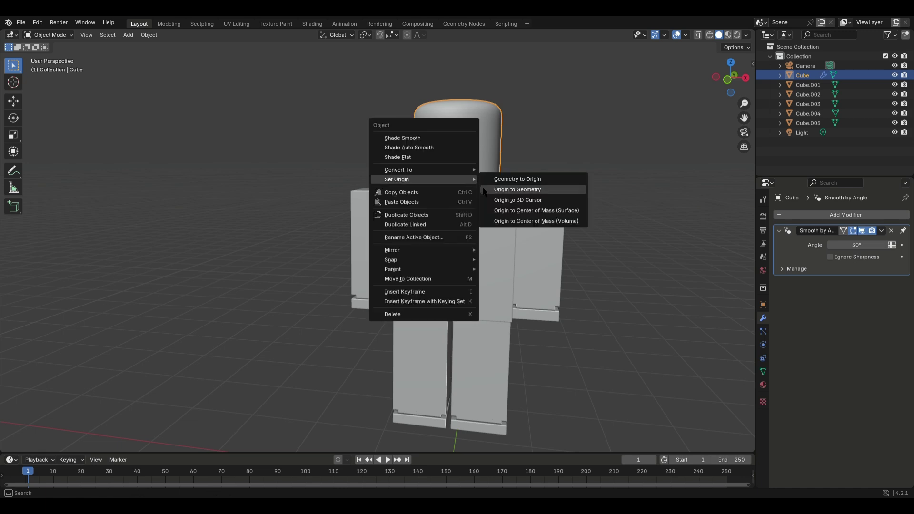
{"action": "left_click", "coordinate": [507, 200]}
Step: Return the 3D cursor to the world origin
{"action": "key", "text": "shift+s"}
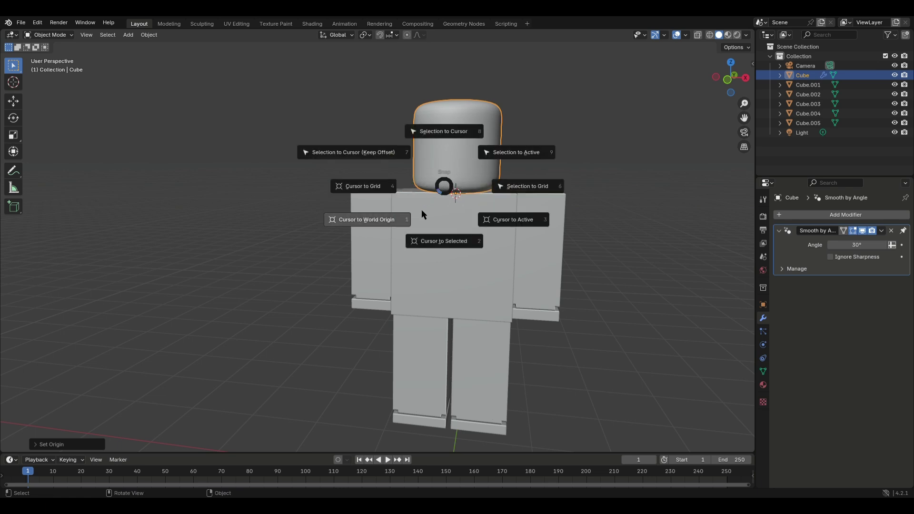
{"action": "left_click", "coordinate": [390, 217]}
{"action": "scroll", "coordinate": [439, 438], "scroll_direction": "down", "scroll_amount": 3}
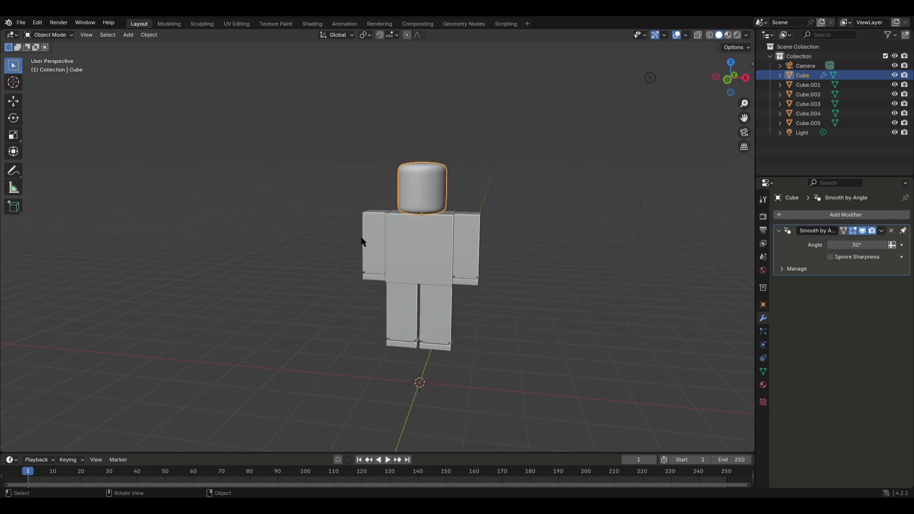
Step: Parent the head, both arms and both legs to the torso, keeping transforms
{"action": "left_click", "coordinate": [326, 217]}
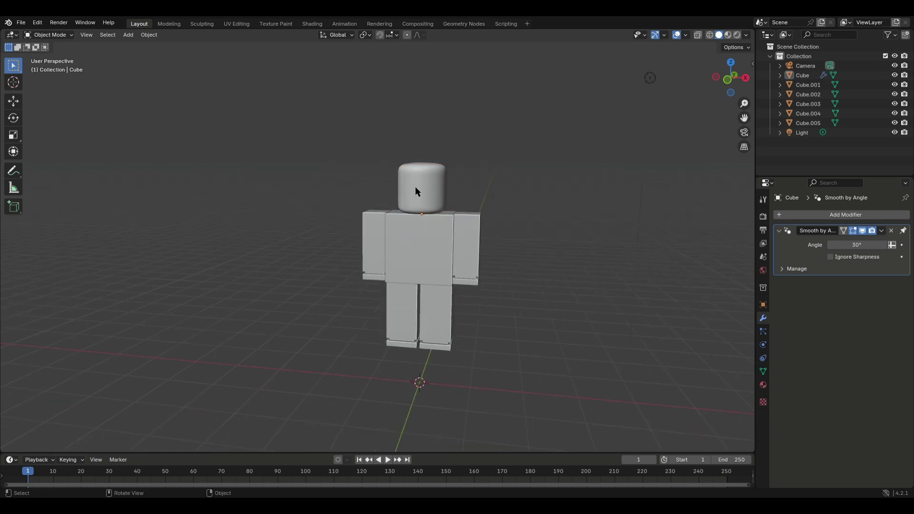
{"action": "left_click", "coordinate": [415, 186]}
{"action": "left_click", "coordinate": [371, 236], "text": "shift"}
{"action": "left_click", "coordinate": [443, 309], "text": "shift"}
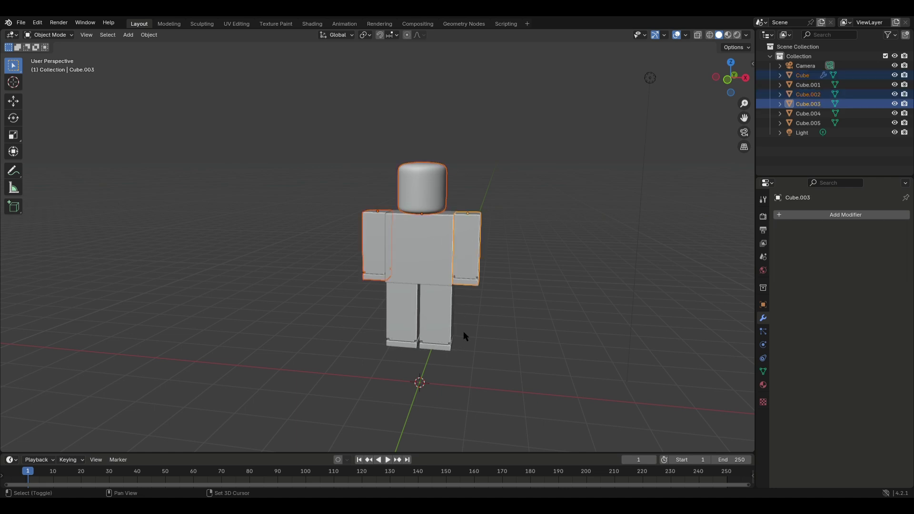
{"action": "left_click", "coordinate": [467, 257], "text": "shift"}
{"action": "left_click", "coordinate": [416, 300], "text": "shift"}
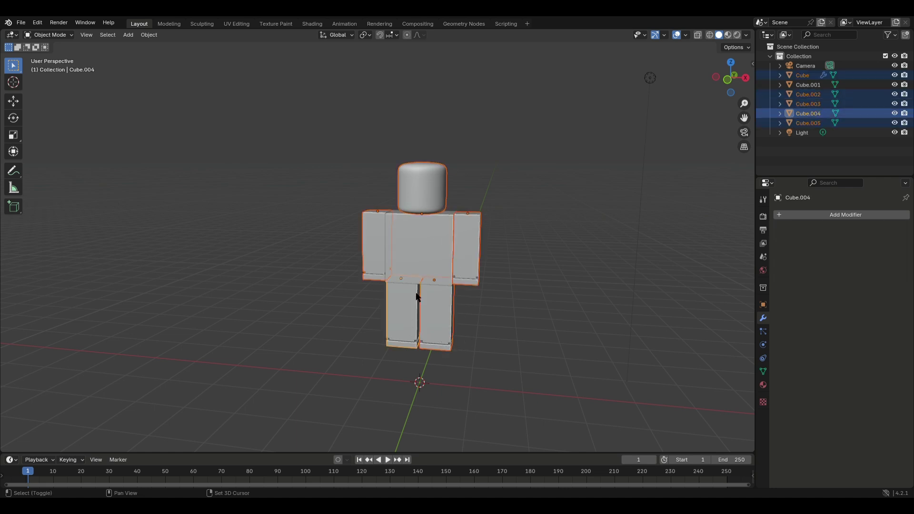
{"action": "left_click", "coordinate": [421, 264], "text": "shift"}
{"action": "key", "text": "ctrl+p"}
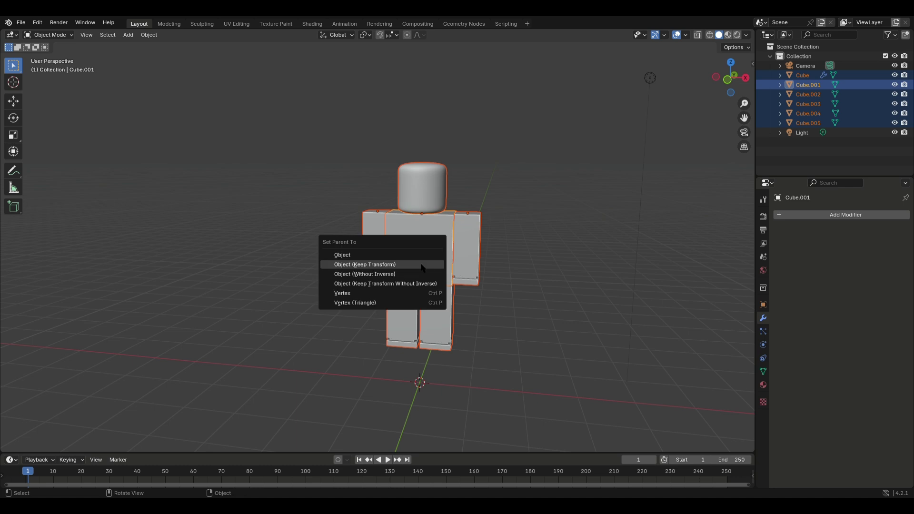
{"action": "left_click", "coordinate": [421, 265]}
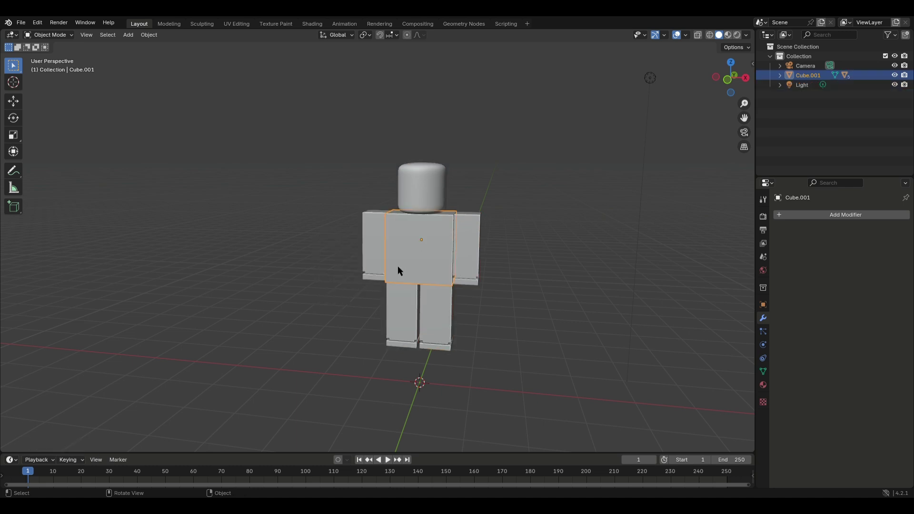
Step: In front orthographic view, start moving the torso and its children along Z
{"action": "left_click", "coordinate": [398, 266]}
{"action": "key", "text": "g"}
{"action": "right_click", "coordinate": [438, 282]}
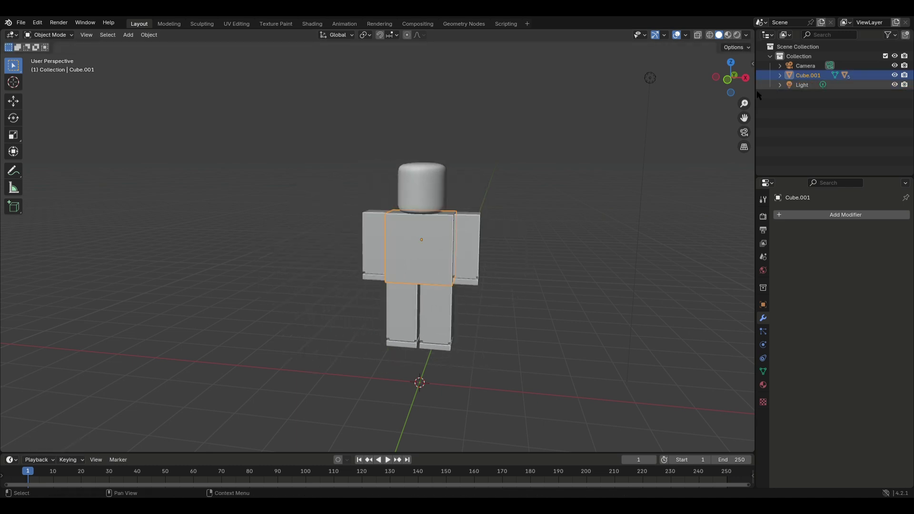
{"action": "left_click", "coordinate": [726, 81]}
{"action": "key", "text": "g"}
{"action": "key", "text": "z"}
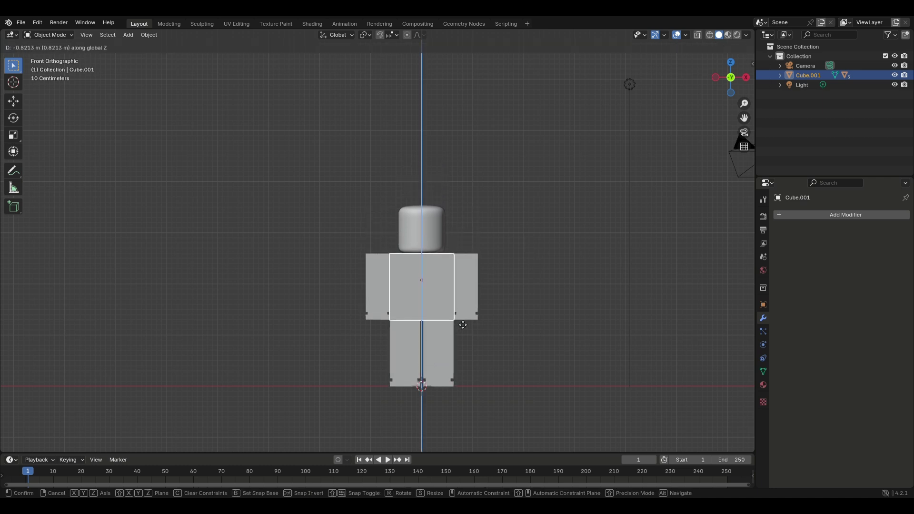
Step: Confirm the figure's new height, then add a Plane and scale it up as ground
{"action": "left_click", "coordinate": [463, 325]}
{"action": "middle_click_drag", "start_coordinate": [462, 324], "coordinate": [457, 384]}
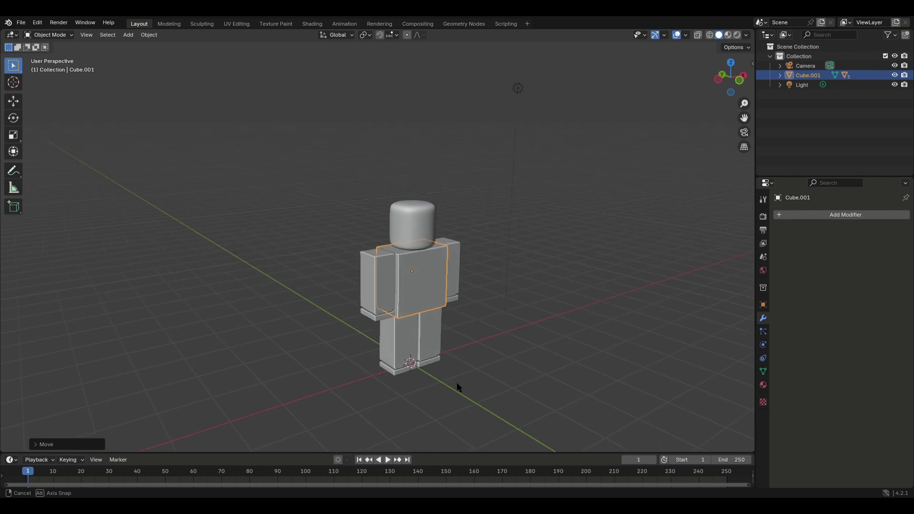
{"action": "key", "text": "shift+a"}
{"action": "mouse_move", "coordinate": [434, 312]}
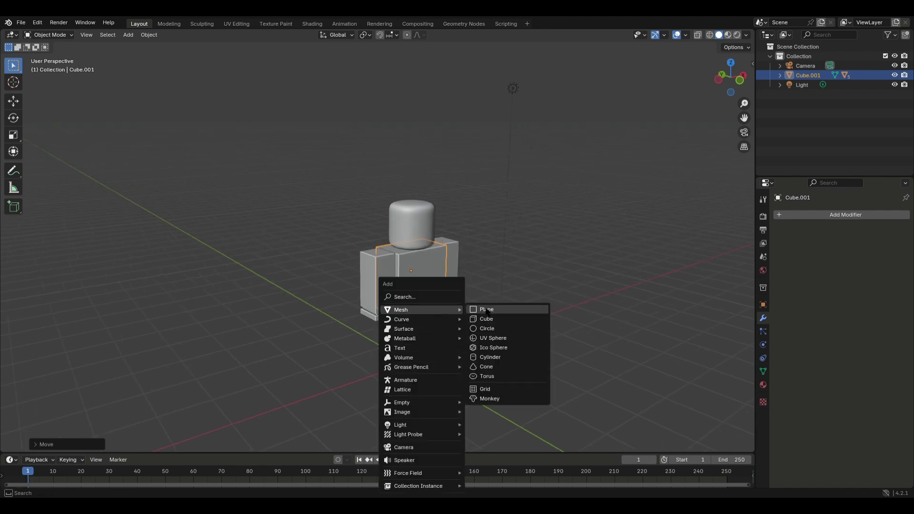
{"action": "left_click", "coordinate": [487, 310]}
{"action": "key", "text": "s"}
{"action": "left_click", "coordinate": [65, 398]}
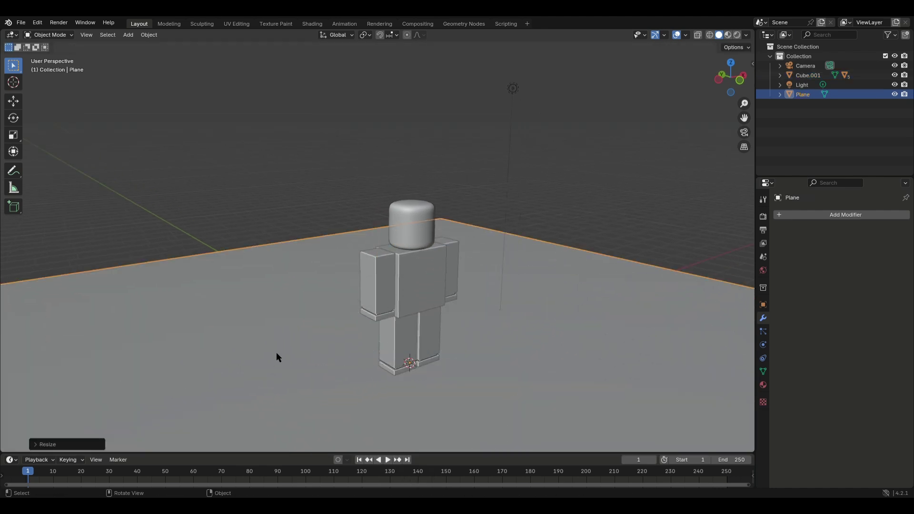
Step: Frame the view on the torso and orbit to check the figure on the ground
{"action": "middle_click_drag", "start_coordinate": [276, 357], "coordinate": [327, 299]}
{"action": "left_click", "coordinate": [421, 279]}
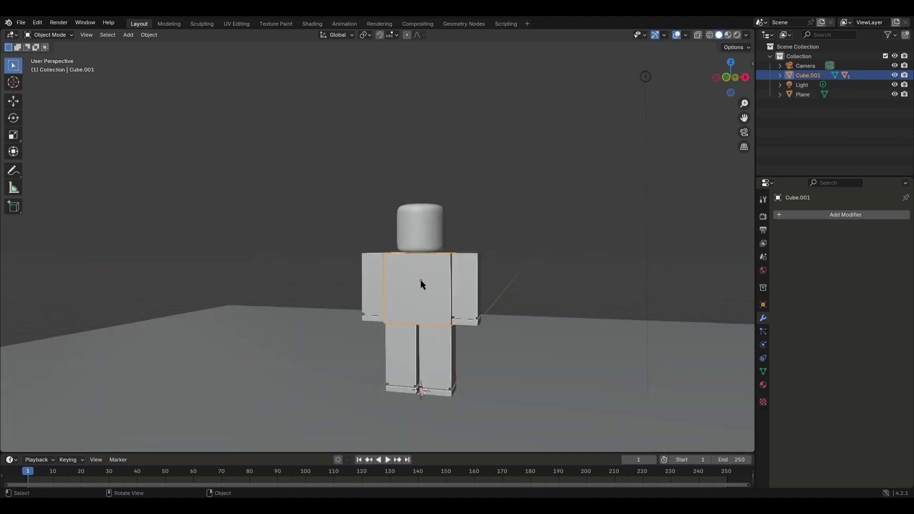
{"action": "key", "text": "grave"}
{"action": "left_click", "coordinate": [464, 310]}
{"action": "scroll", "coordinate": [432, 323], "scroll_direction": "down", "scroll_amount": 4}
{"action": "middle_click_drag", "start_coordinate": [452, 326], "coordinate": [467, 340]}
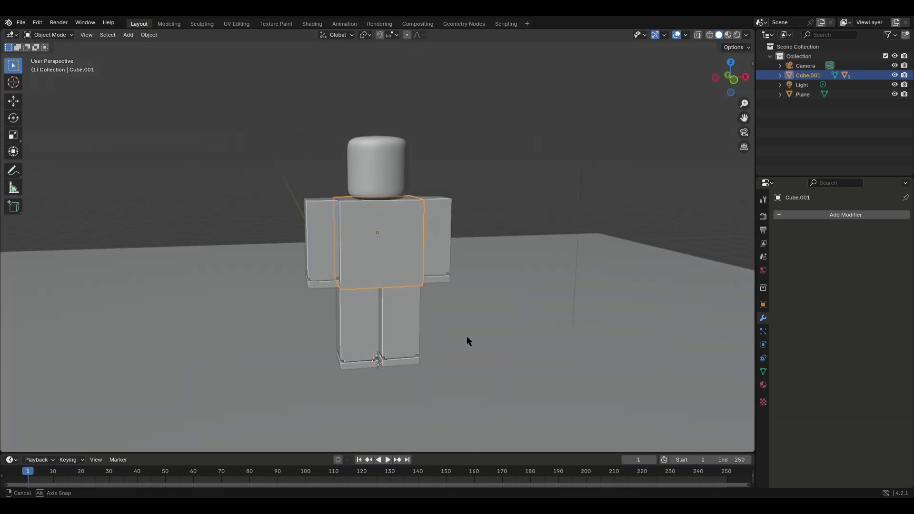
Step: Test-rotate the left arm about its pivot in front view, cancelling both attempts
{"action": "left_click", "coordinate": [300, 258]}
{"action": "left_click", "coordinate": [322, 264]}
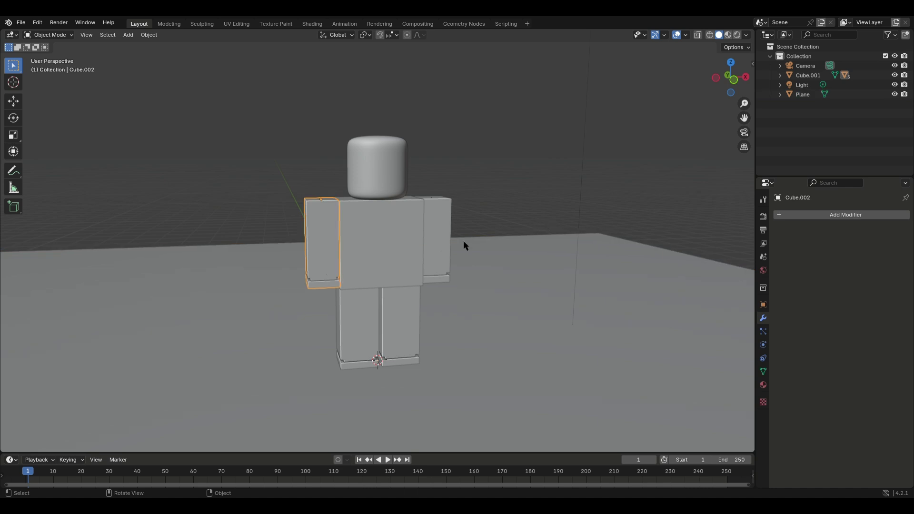
{"action": "key", "text": "r"}
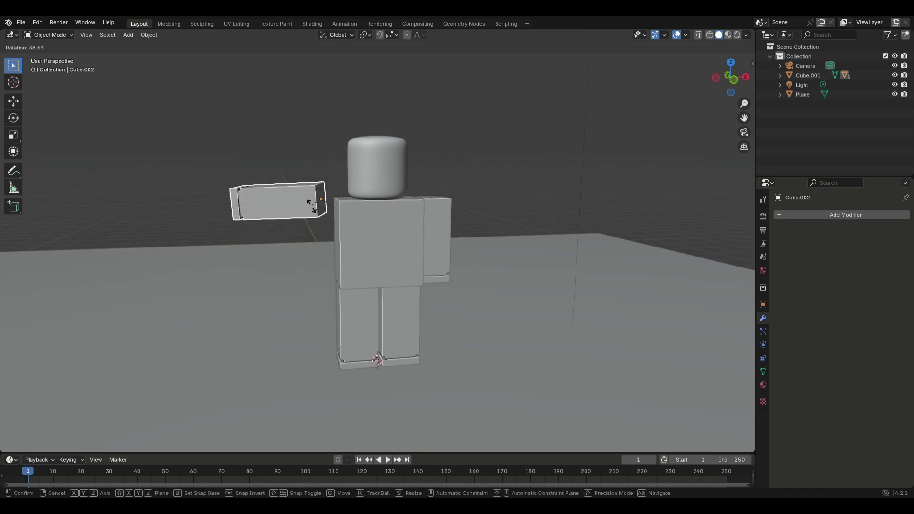
{"action": "key", "text": "Escape"}
{"action": "left_click", "coordinate": [731, 77]}
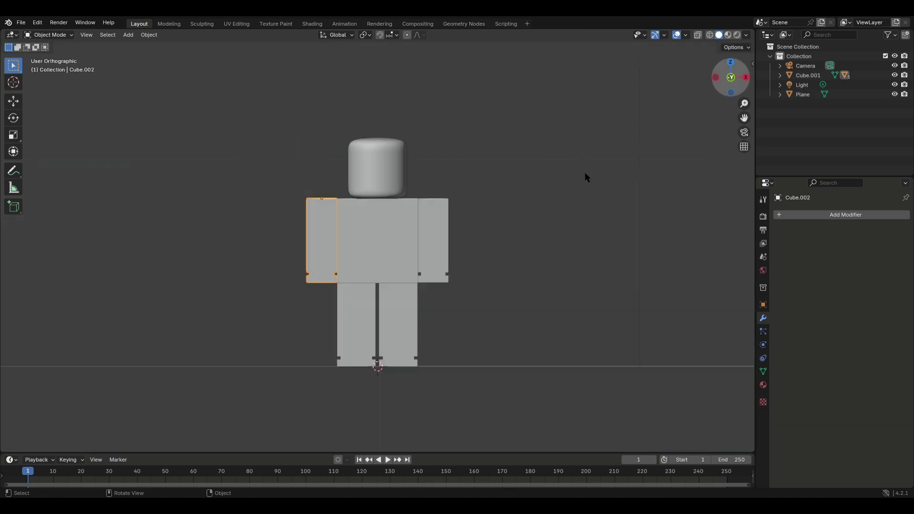
{"action": "key", "text": "r"}
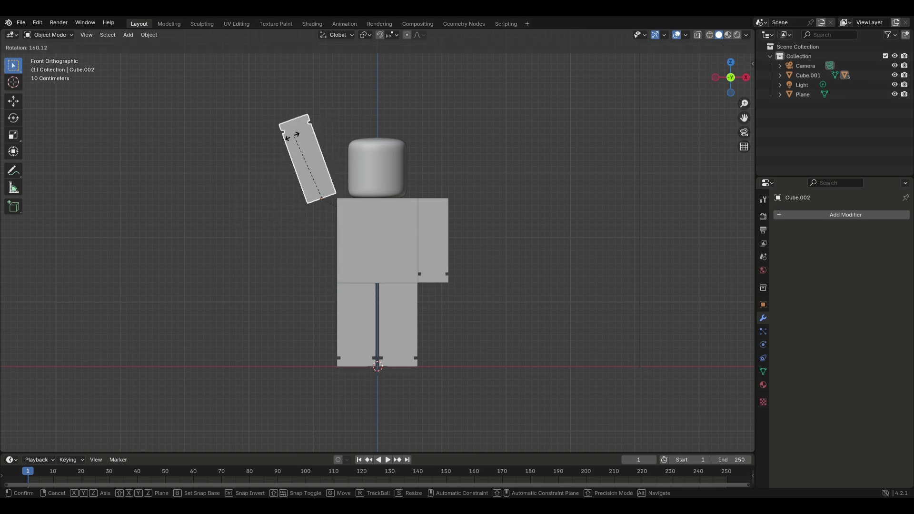
{"action": "key", "text": "Escape"}
Step: Select the right arm and rotate it upward about its shoulder in front view
{"action": "left_click", "coordinate": [436, 233]}
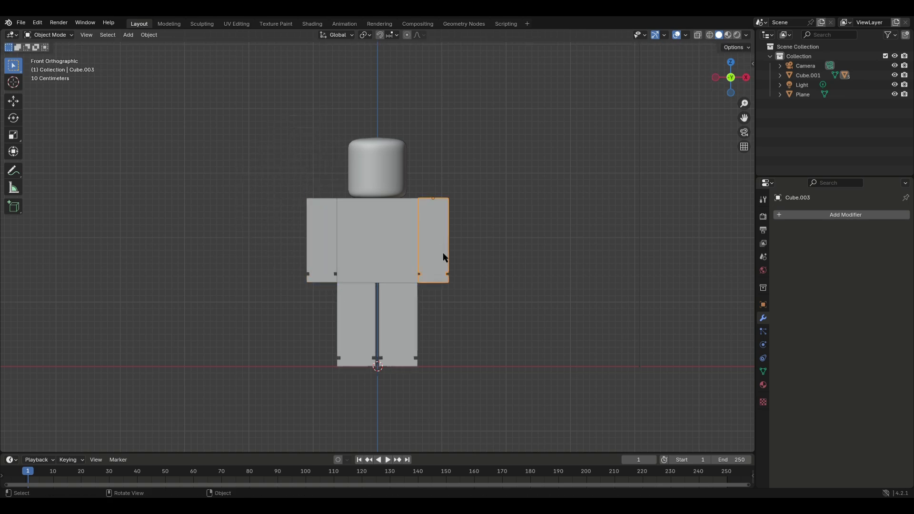
{"action": "middle_click_drag", "start_coordinate": [438, 281], "coordinate": [540, 227]}
{"action": "key", "text": "KP_7"}
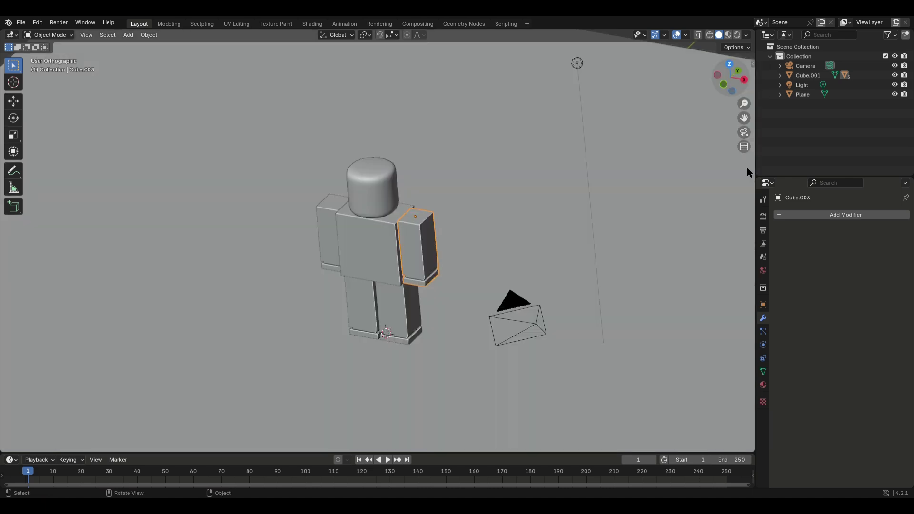
{"action": "key", "text": "r"}
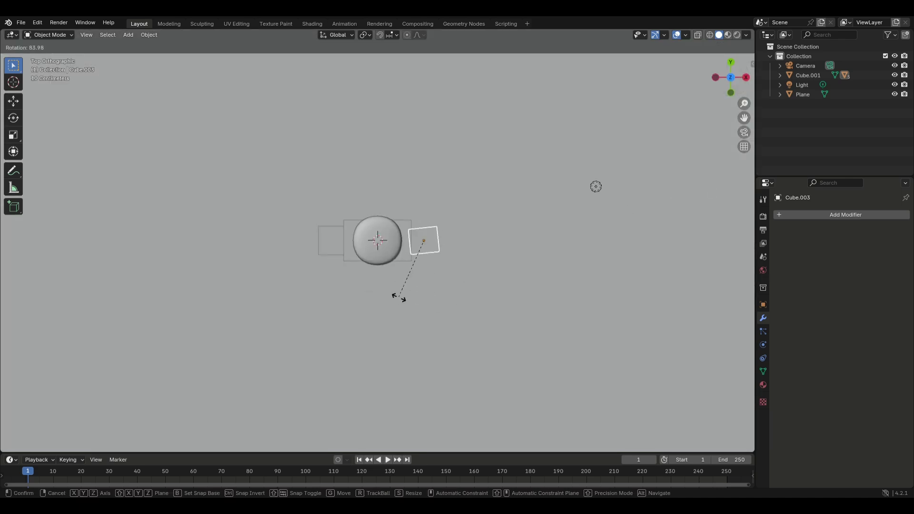
{"action": "key", "text": "Escape"}
{"action": "left_click", "coordinate": [732, 92]}
{"action": "key", "text": "r"}
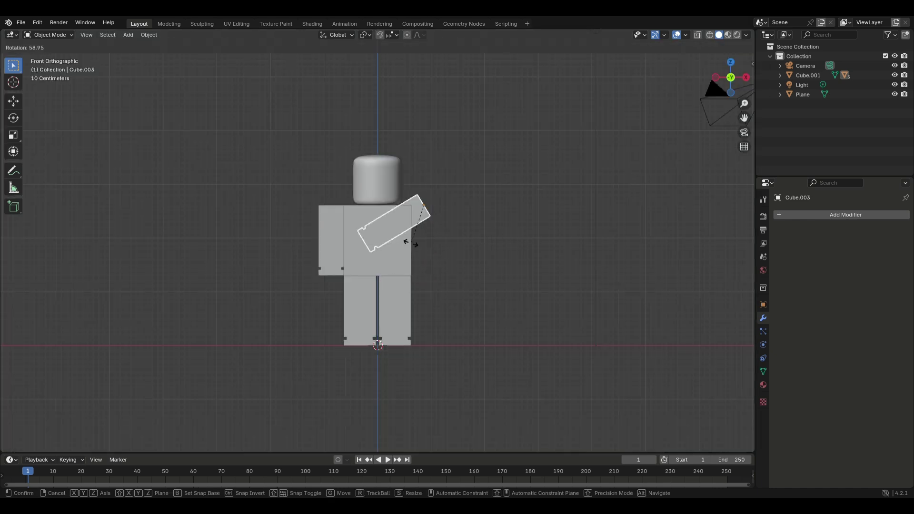